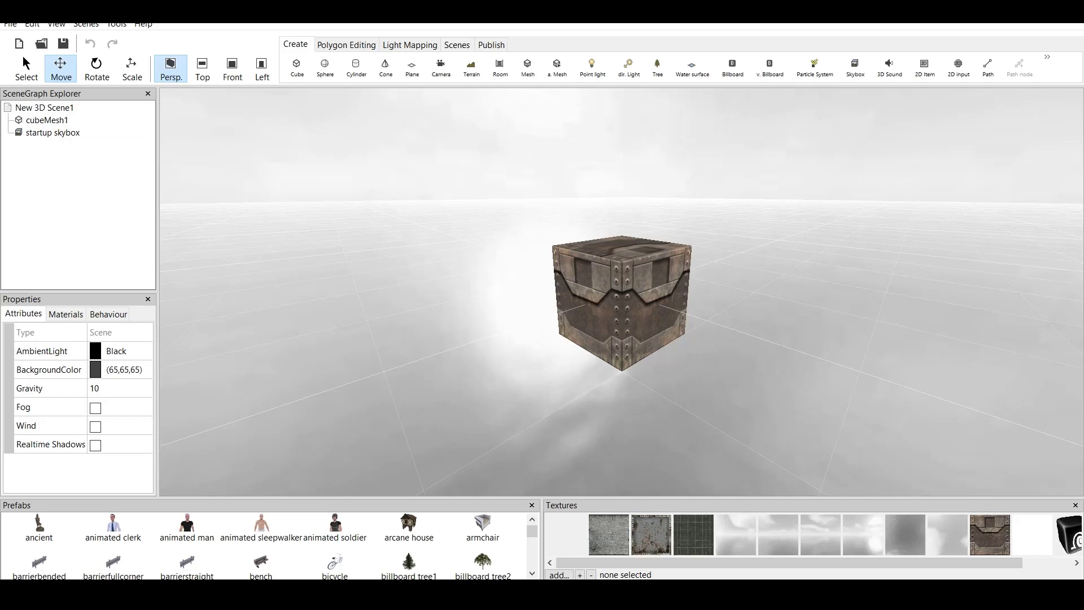
# Step: Select the textured cube mesh and pick its nearest upper corner point for polygon editing
pyautogui.click(621, 304)
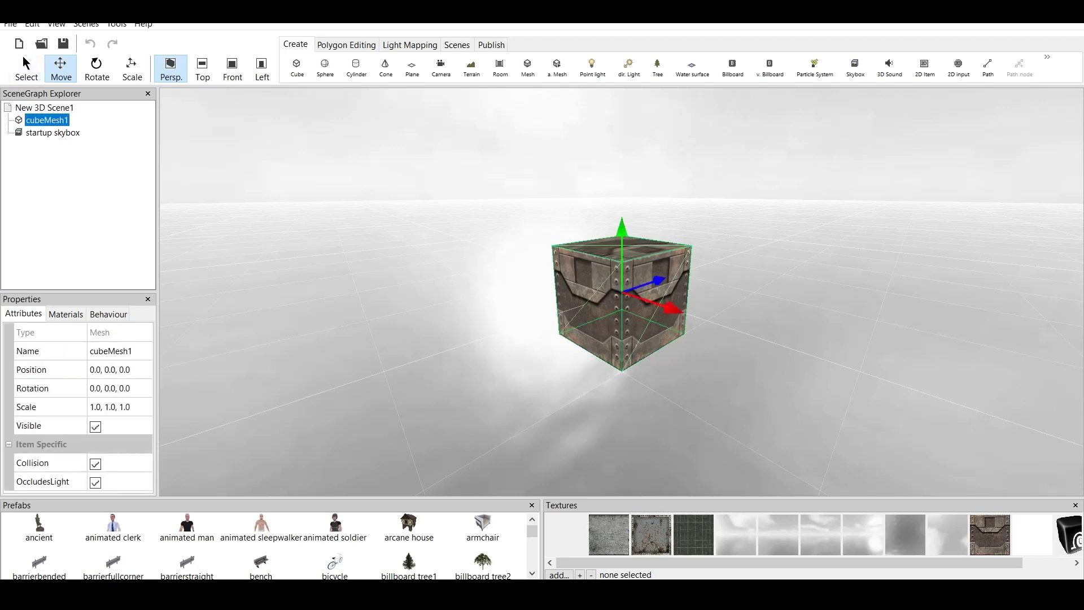
pyautogui.click(52, 133)
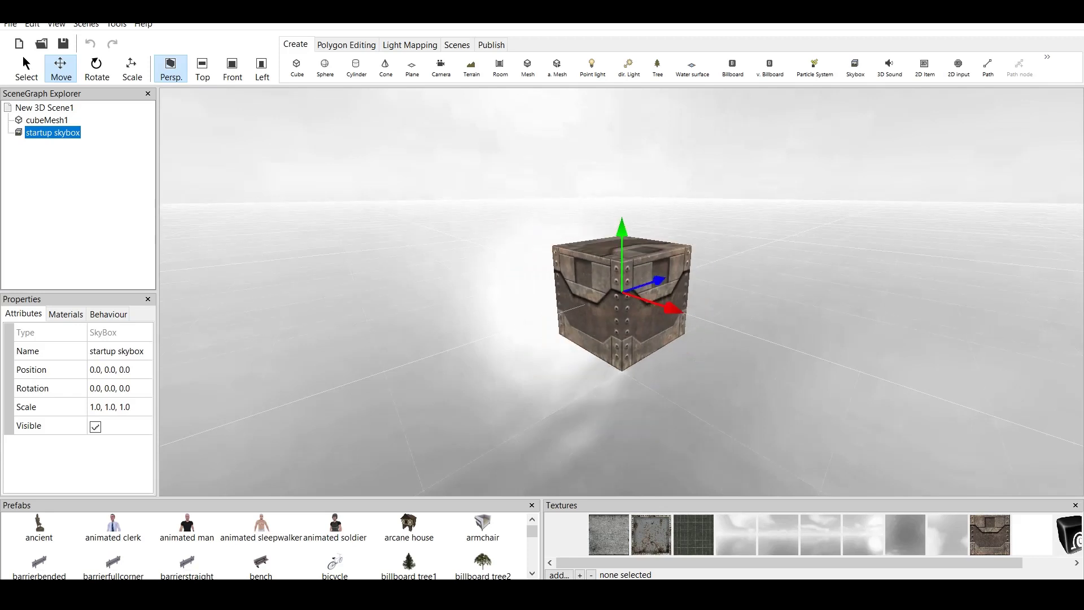
pyautogui.click(633, 319)
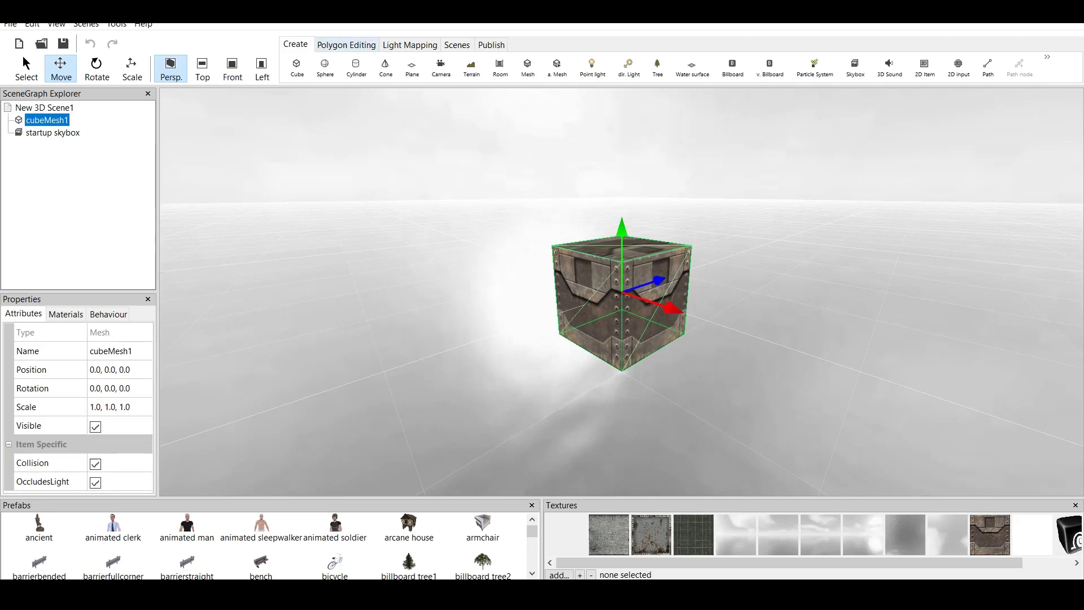
pyautogui.click(346, 45)
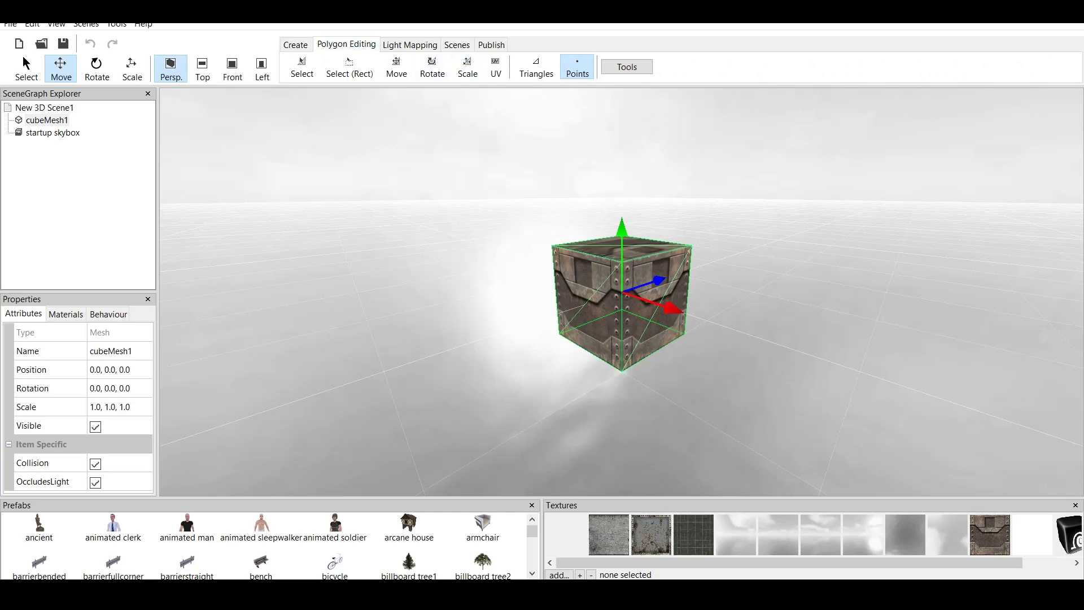
pyautogui.scroll(2, 622, 291)
pyautogui.scroll(2, 621, 324)
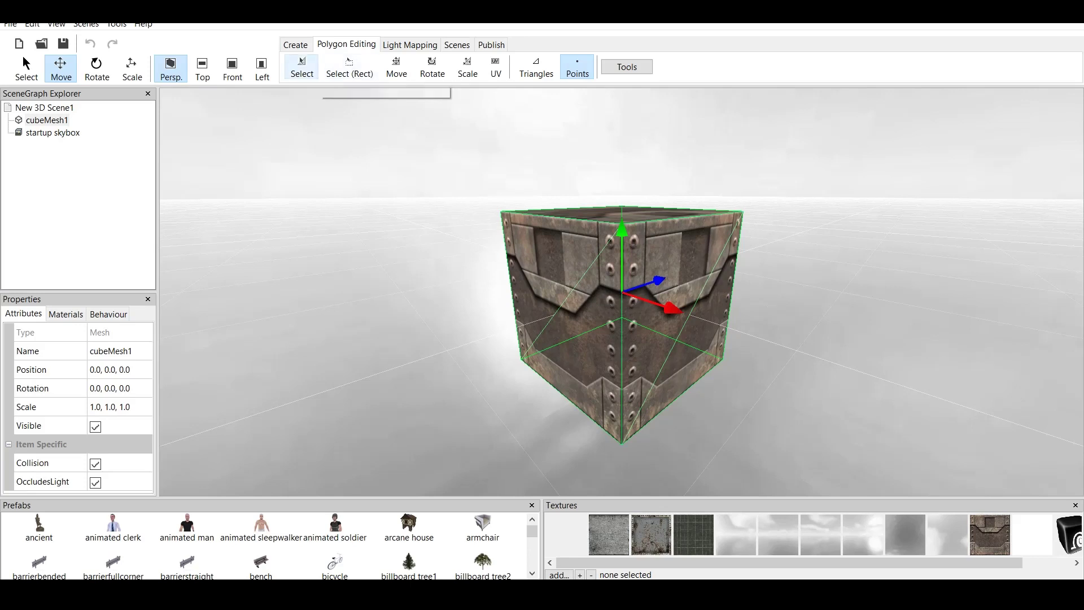
pyautogui.click(302, 67)
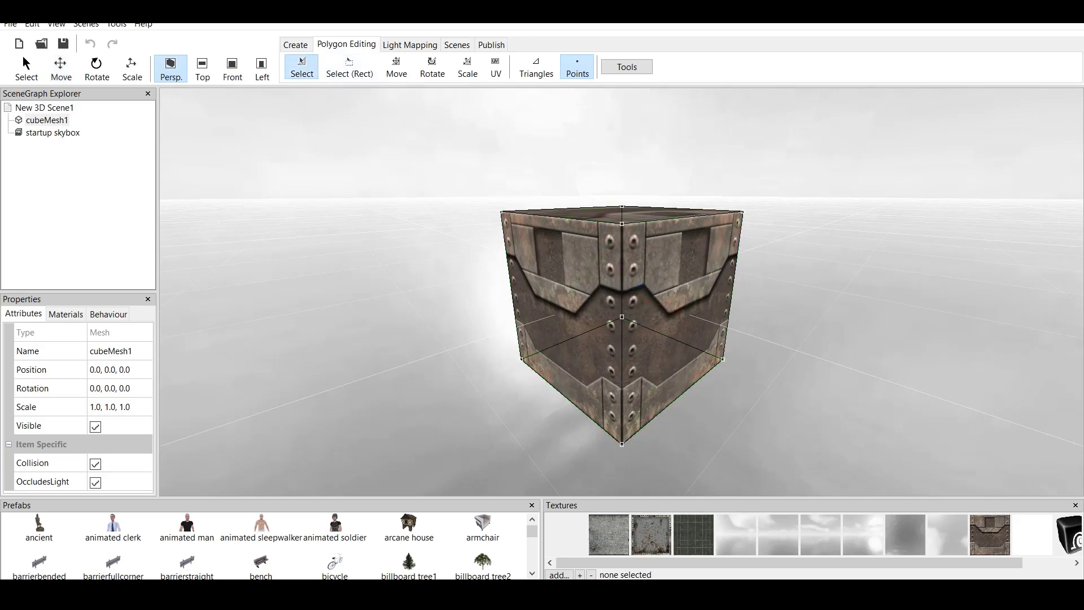
pyautogui.scroll(3, 621, 324)
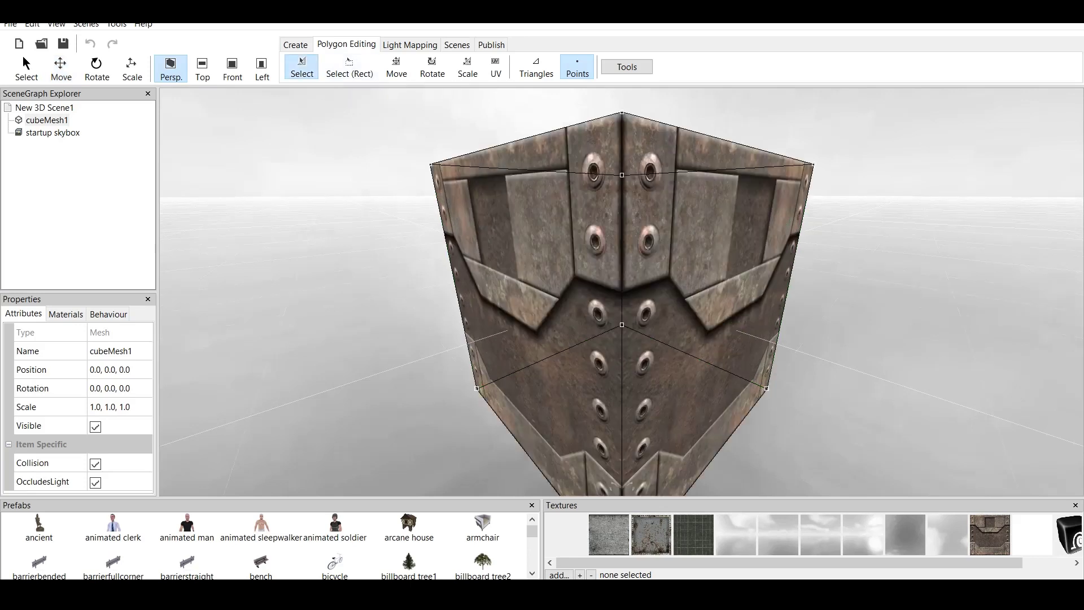
pyautogui.scroll(3, 621, 324)
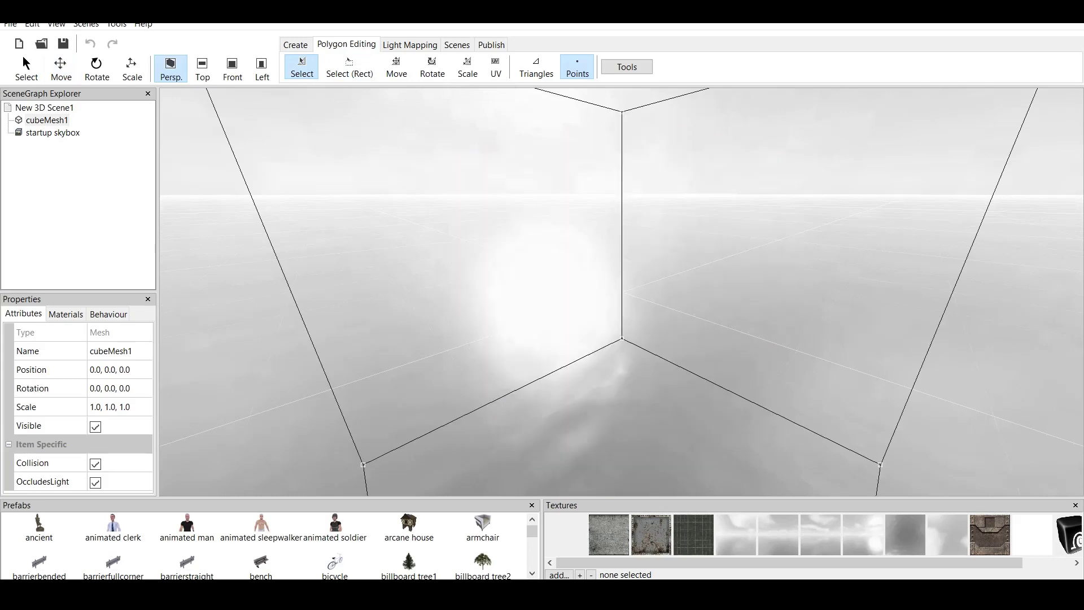
pyautogui.scroll(-2, 621, 325)
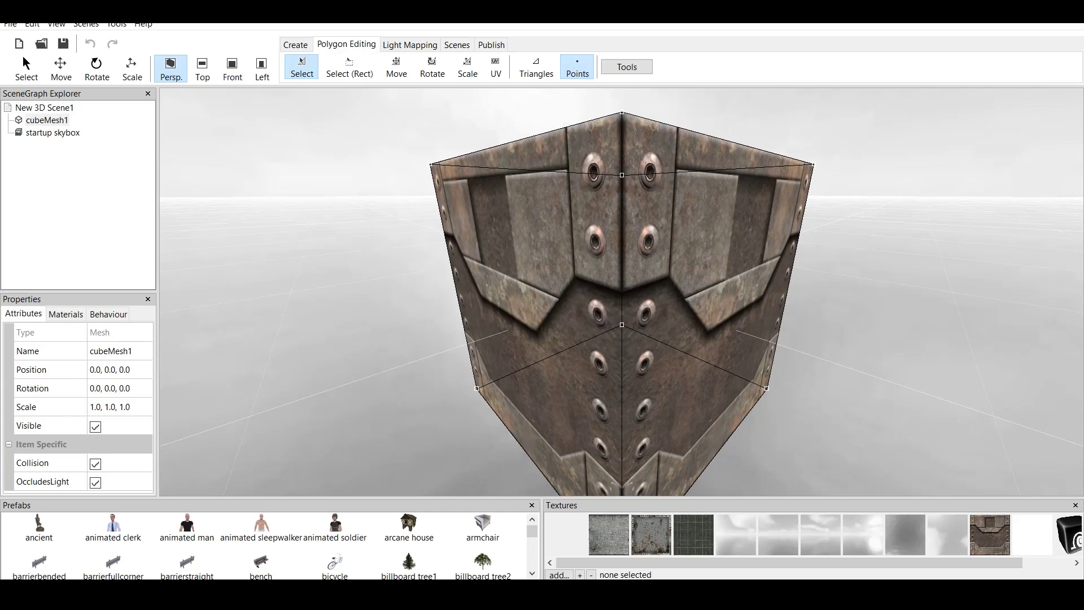
pyautogui.scroll(-2, 621, 325)
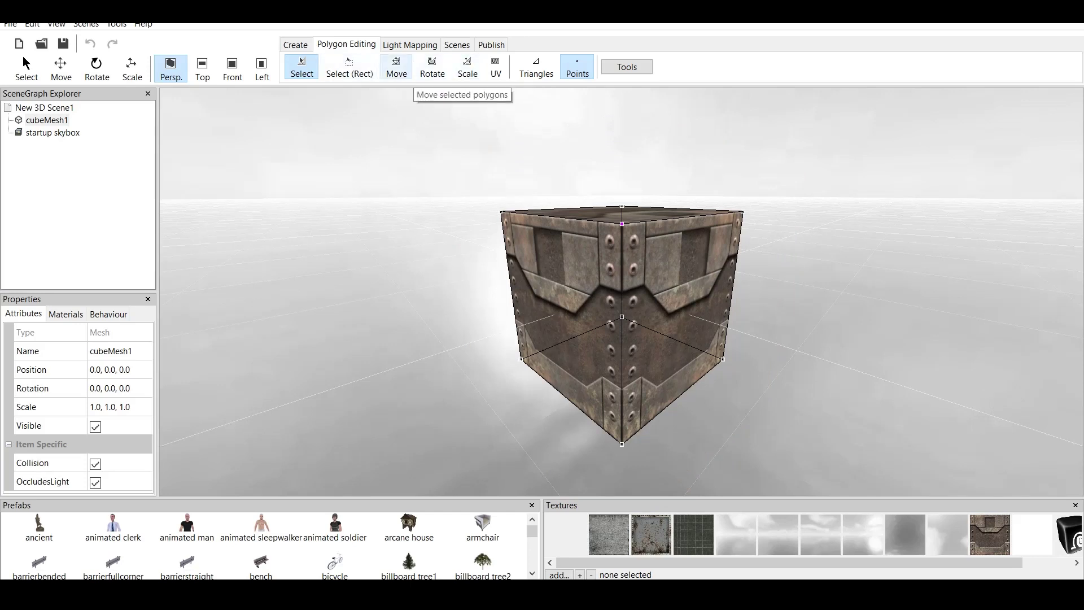
# Step: Move the picked corner point along the red, green and blue axes, and deselect the cube
pyautogui.click(396, 66)
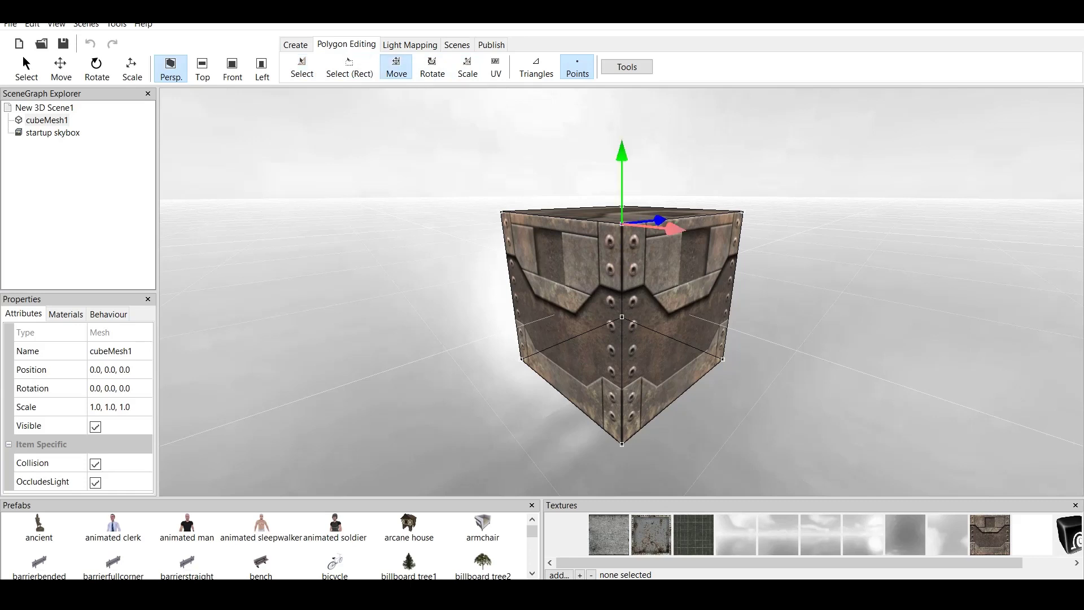
pyautogui.moveTo(672, 227); pyautogui.dragTo(1011, 262)
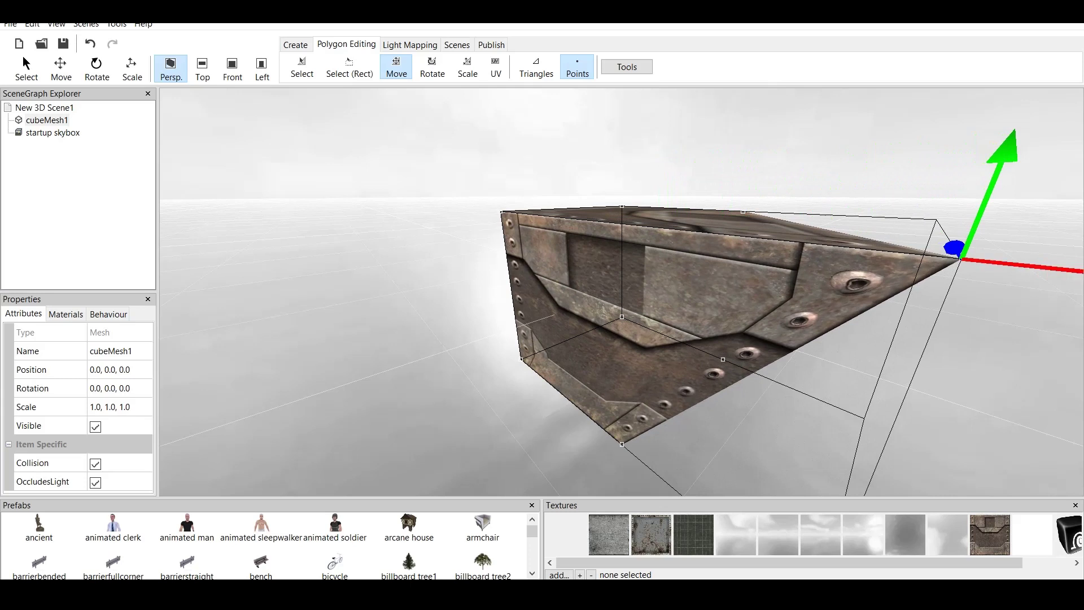
pyautogui.moveTo(986, 198); pyautogui.dragTo(1009, 148)
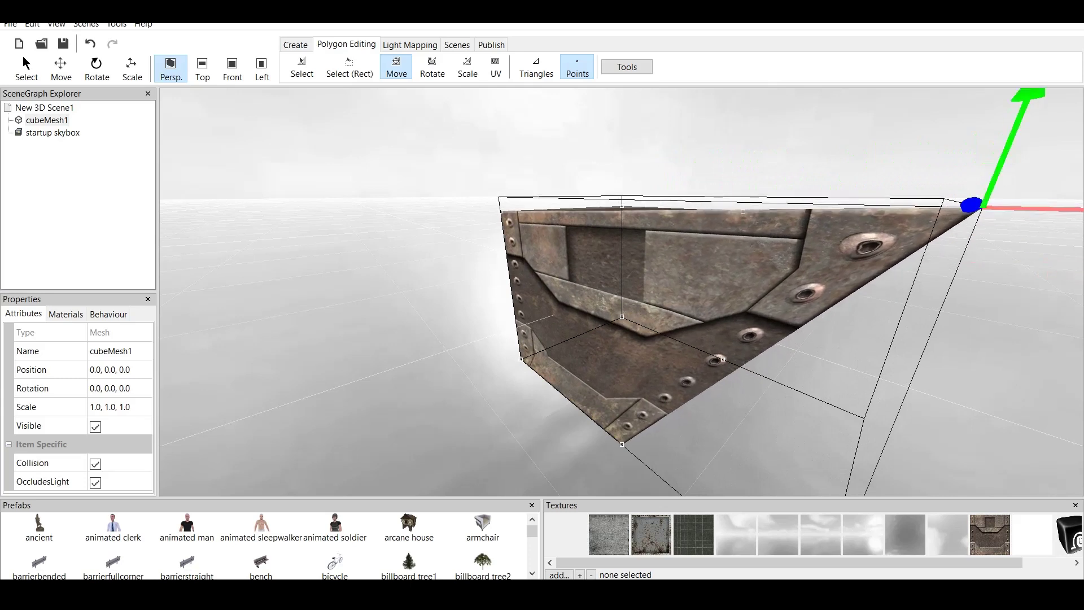
pyautogui.moveTo(971, 205); pyautogui.dragTo(562, 198)
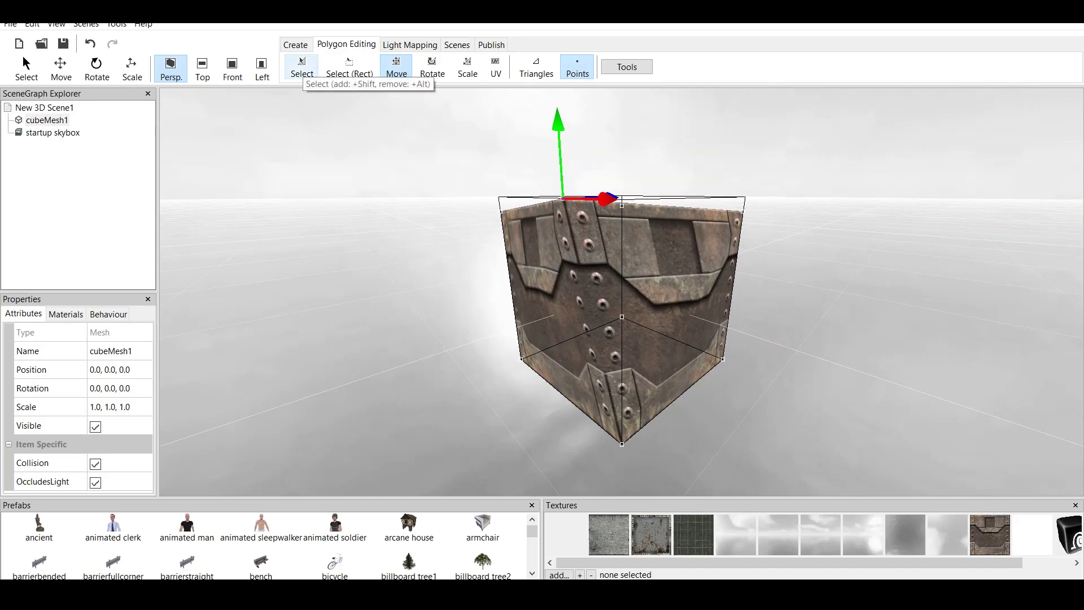
pyautogui.click(302, 67)
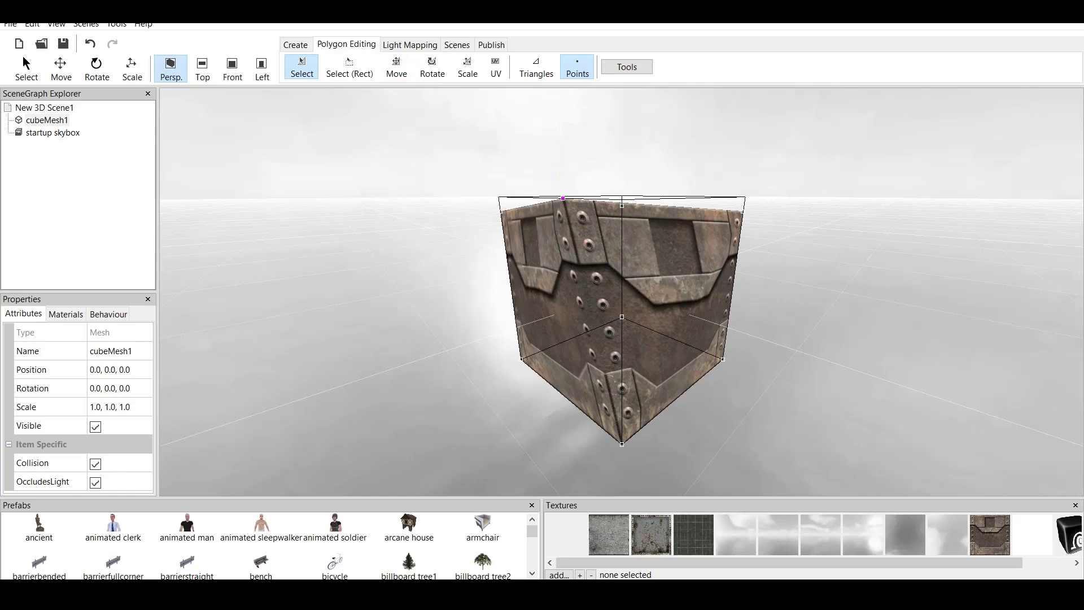
pyautogui.click(836, 282)
# Step: Reselect the cube, pick its upper corner point on the right side, and rotate that point with the polygon Rotate tool
pyautogui.scroll(-3, 622, 292)
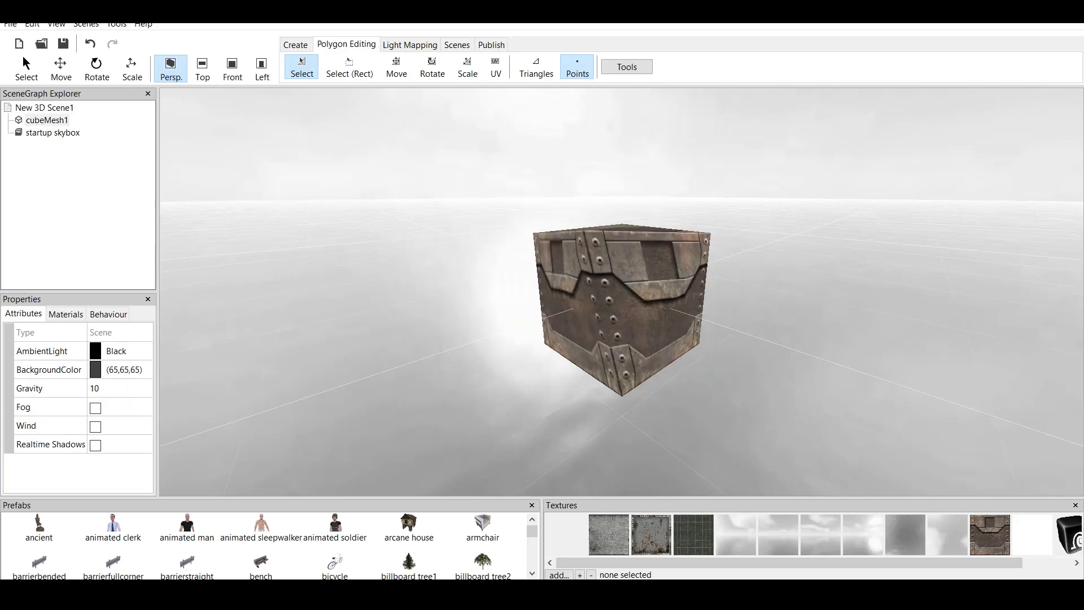
pyautogui.scroll(6, 622, 292)
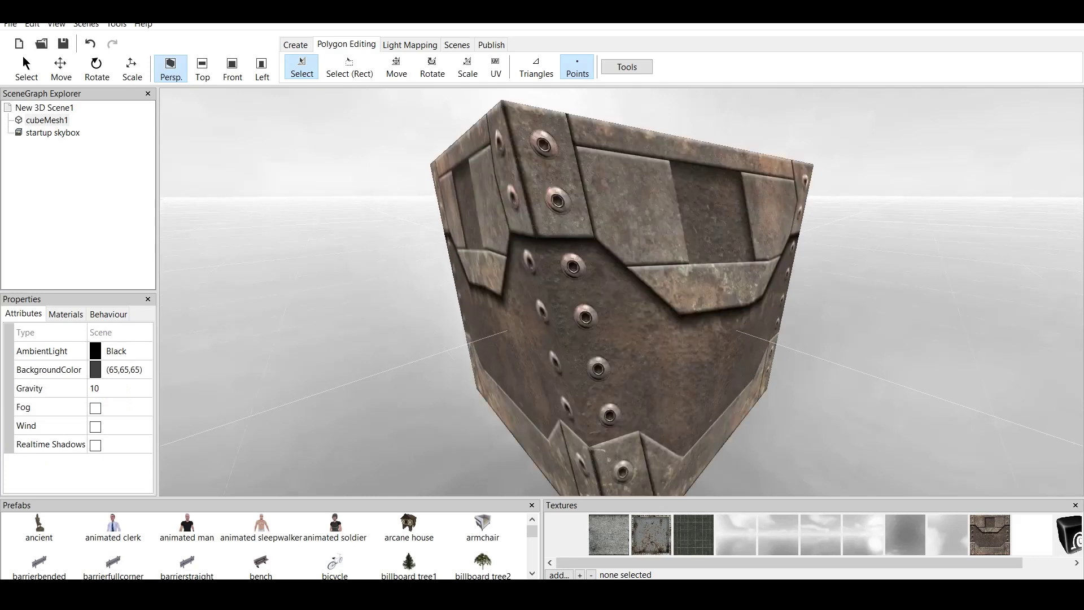
pyautogui.moveTo(622, 292)
pyautogui.mouseDown(button='middle')
pyautogui.moveTo(590, 289)
pyautogui.moveTo(754, 411)
pyautogui.moveTo(624, 350)
pyautogui.moveTo(615, 290)
pyautogui.moveTo(607, 308)
pyautogui.mouseUp(button='middle')
pyautogui.scroll(-5, 622, 292)
pyautogui.scroll(2, 622, 339)
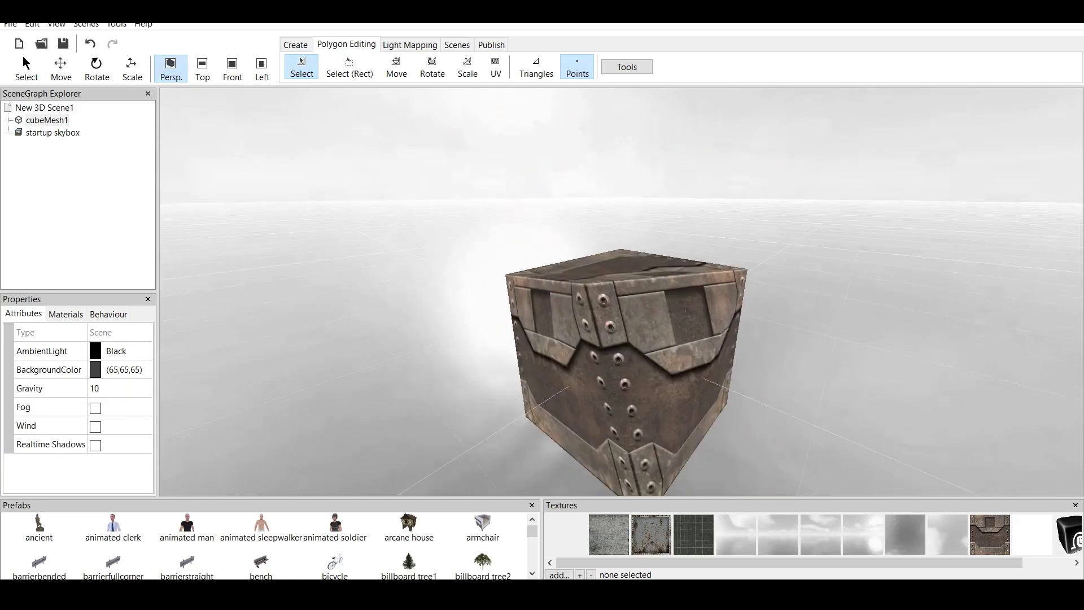
pyautogui.moveTo(621, 339); pyautogui.dragTo(559, 291, button='middle')
pyautogui.click(565, 316)
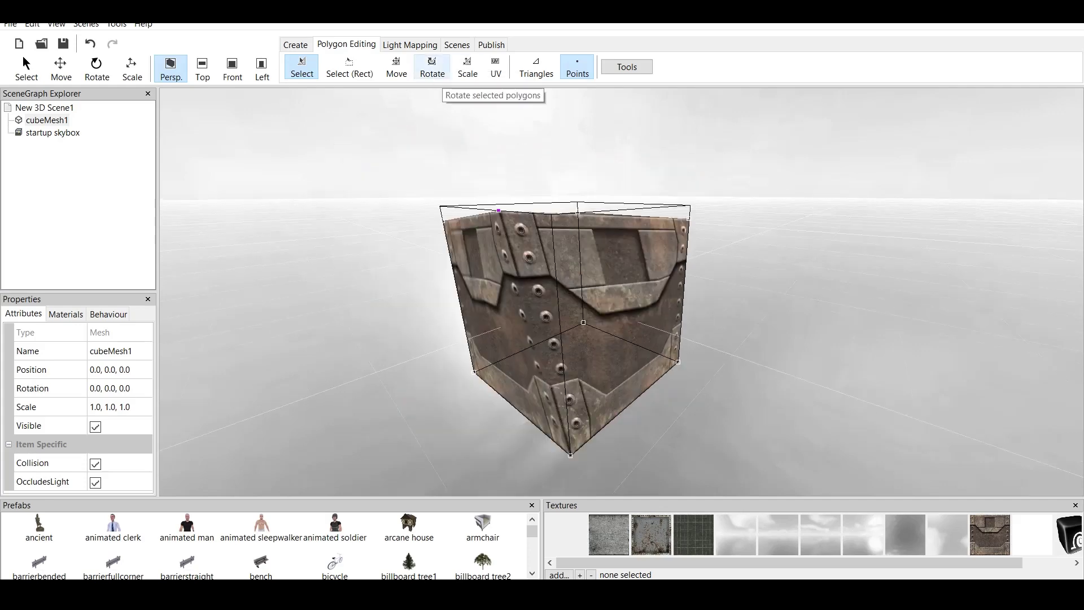
pyautogui.moveTo(621, 292); pyautogui.dragTo(644, 309)
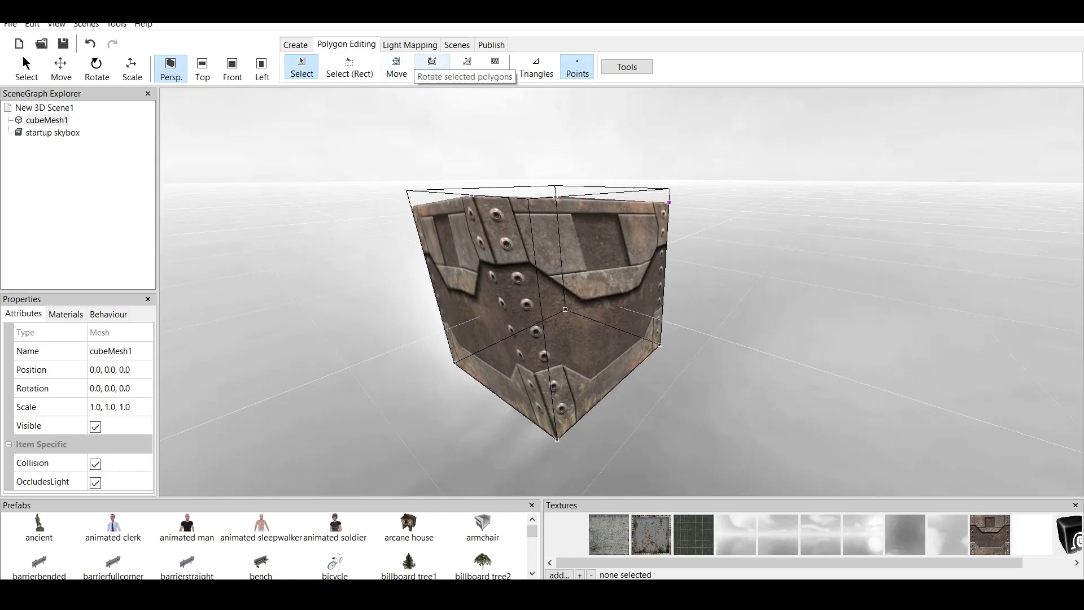
pyautogui.click(432, 67)
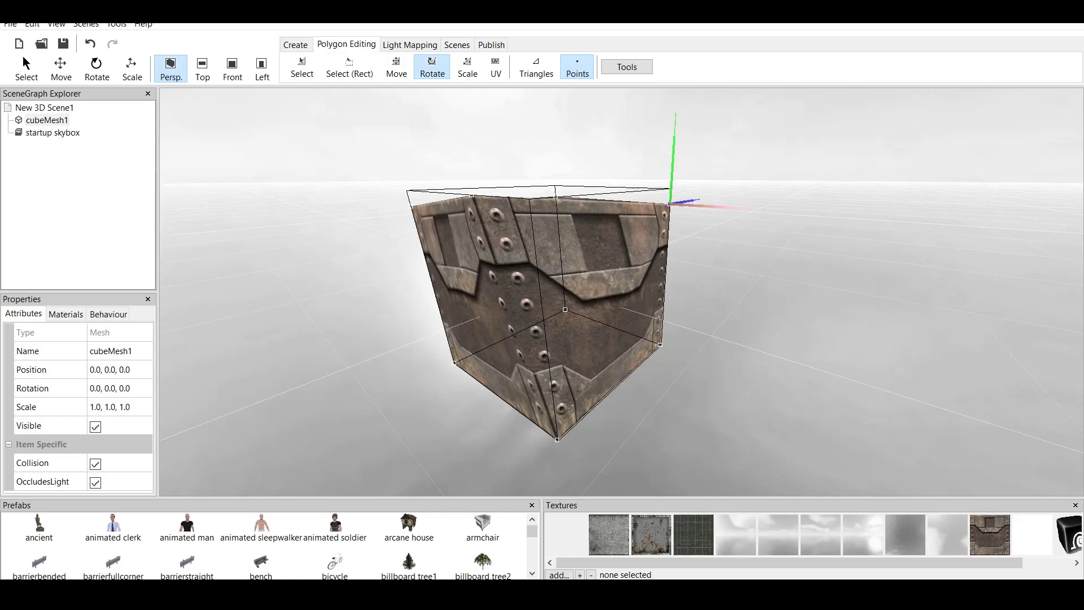
pyautogui.moveTo(687, 200); pyautogui.dragTo(700, 223)
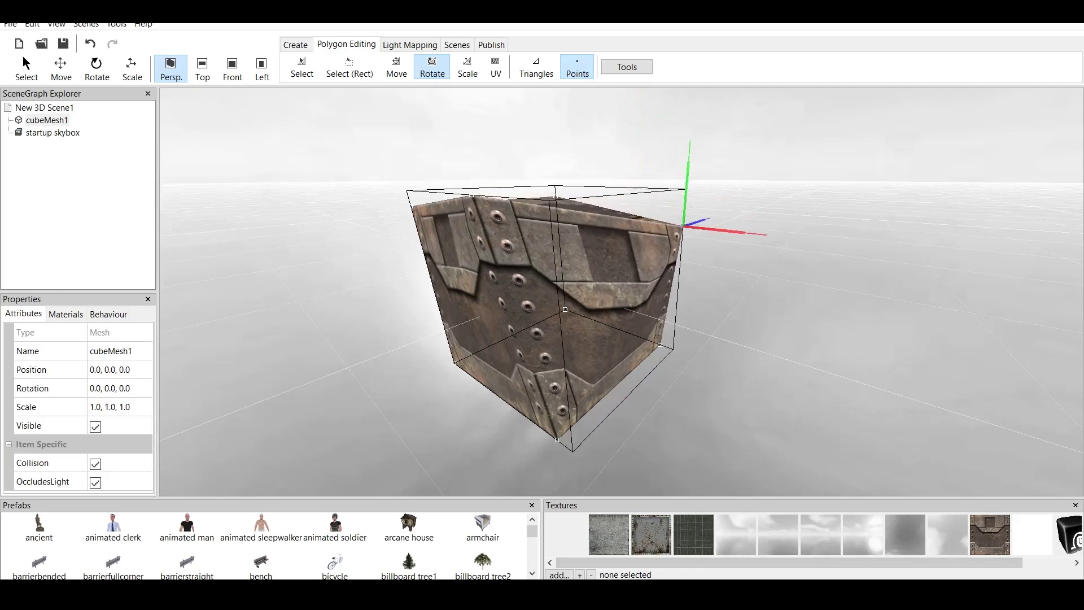
pyautogui.moveTo(700, 221); pyautogui.dragTo(613, 208)
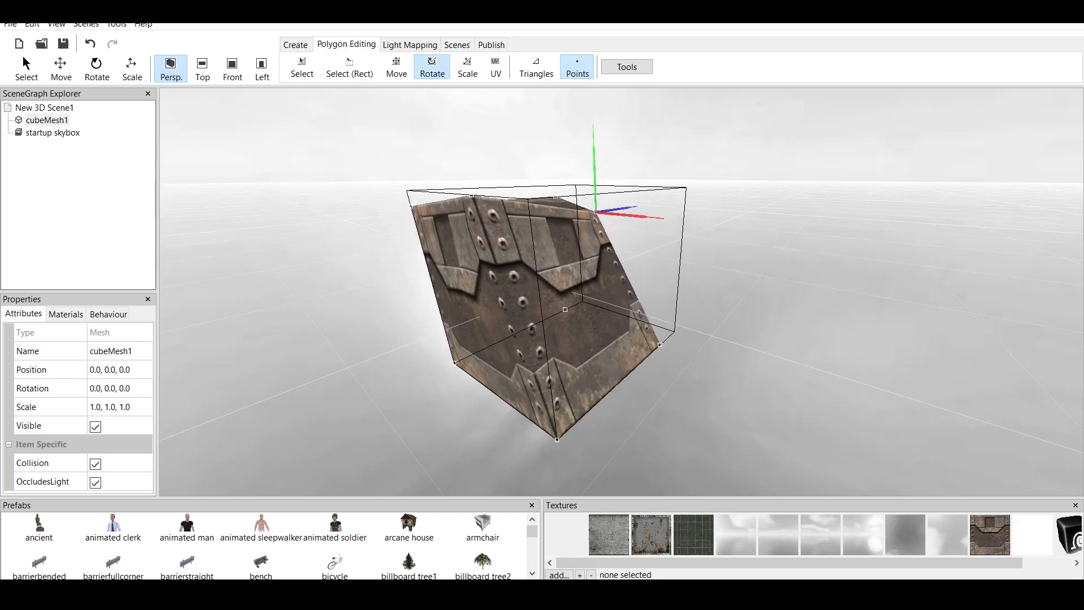
# Step: Scale the picked corner point along the red axis and far upward along the green axis into a tall spike, and deselect the mesh
pyautogui.click(468, 67)
pyautogui.moveTo(655, 217); pyautogui.dragTo(679, 220)
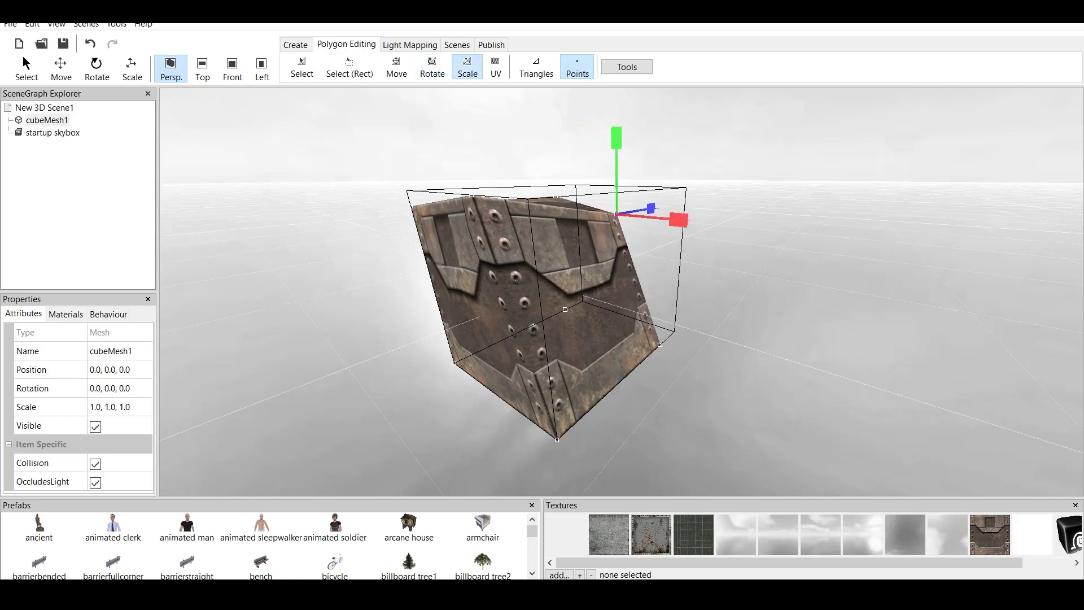
pyautogui.moveTo(616, 139); pyautogui.dragTo(617, 71)
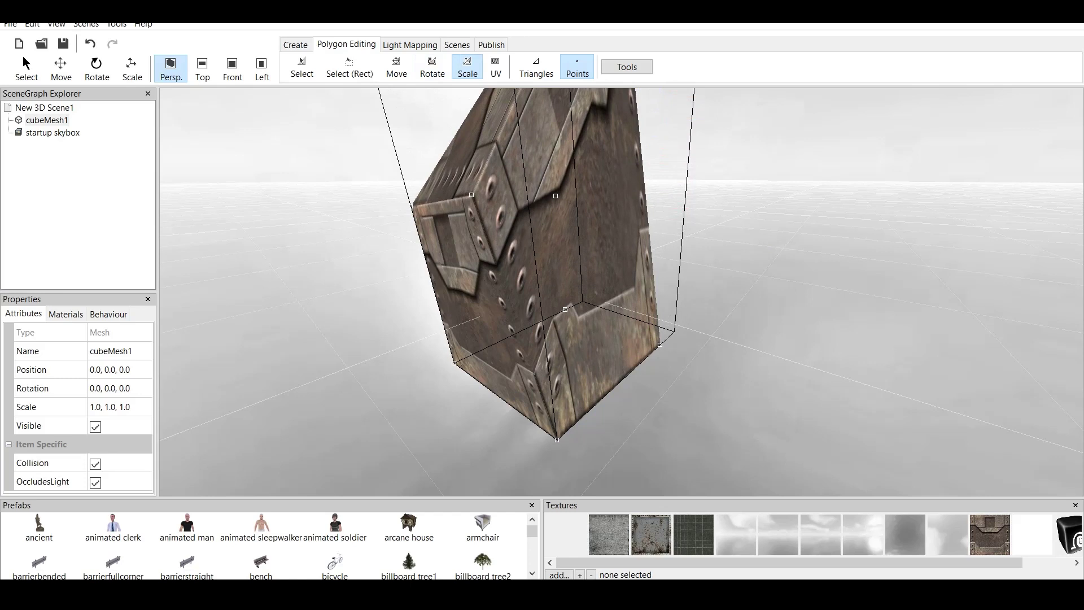
pyautogui.scroll(-5, 684, 126)
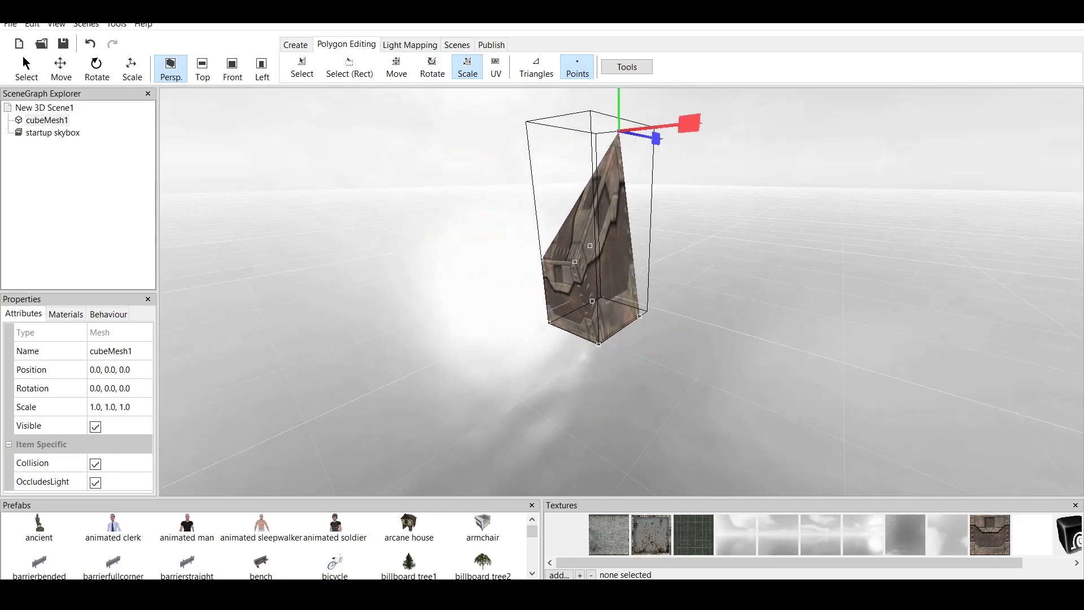
pyautogui.press('Escape')
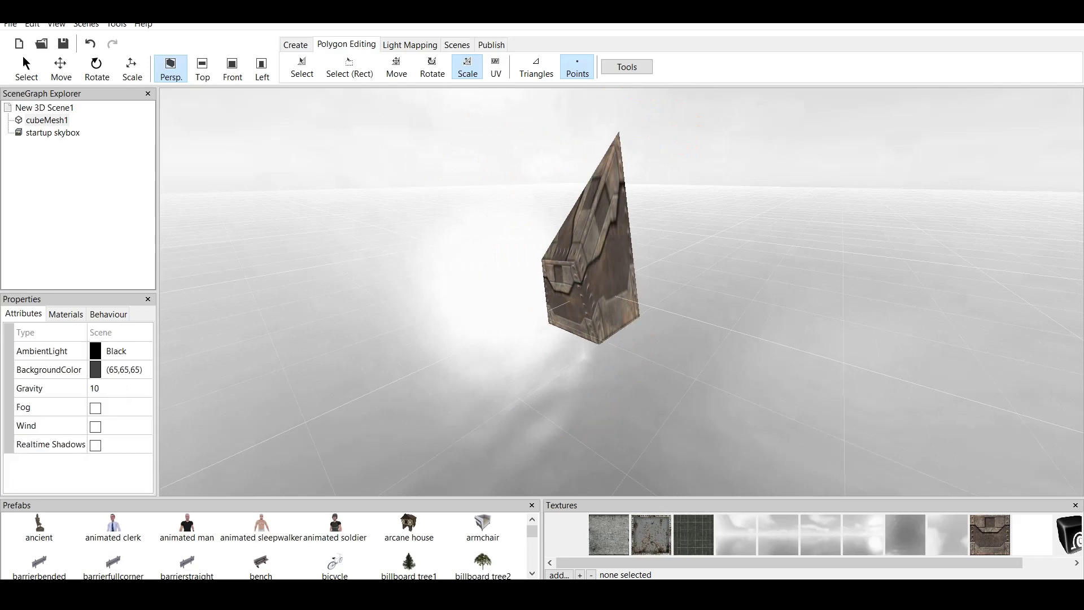
# Step: Examine the deformed spiked mesh from several angles and distances
pyautogui.scroll(3, 622, 292)
pyautogui.moveTo(587, 243); pyautogui.dragTo(644, 305, button='middle')
pyautogui.scroll(-4, 638, 333)
pyautogui.moveTo(644, 305); pyautogui.dragTo(644, 356, button='right')
pyautogui.moveTo(644, 356); pyautogui.dragTo(598, 345, button='middle')
pyautogui.scroll(2, 598, 345)
pyautogui.moveTo(663, 311); pyautogui.dragTo(655, 307)
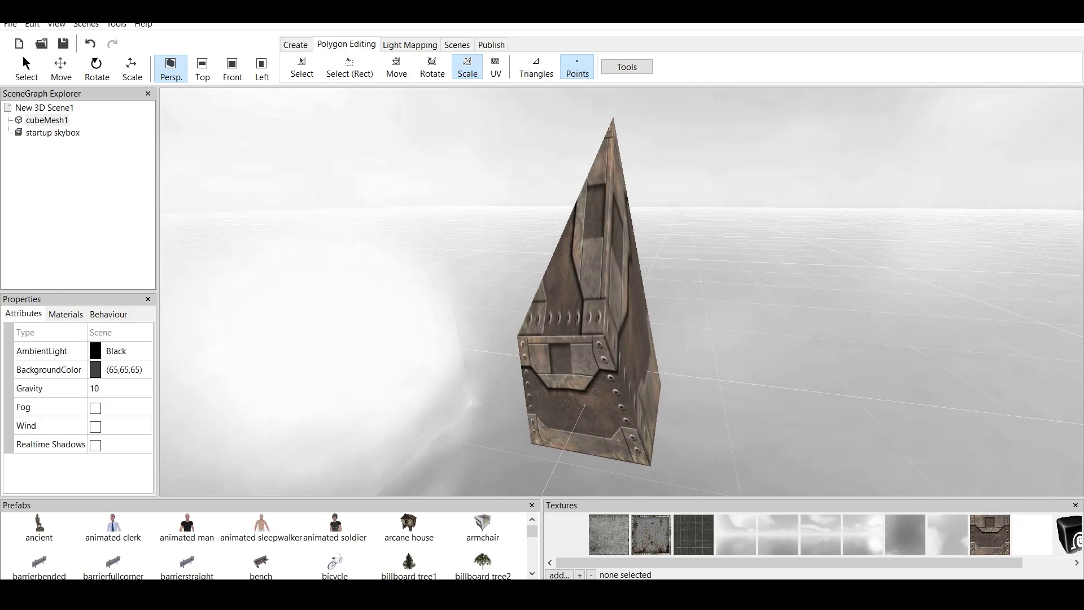
pyautogui.scroll(-2, 621, 292)
pyautogui.click(55, 120)
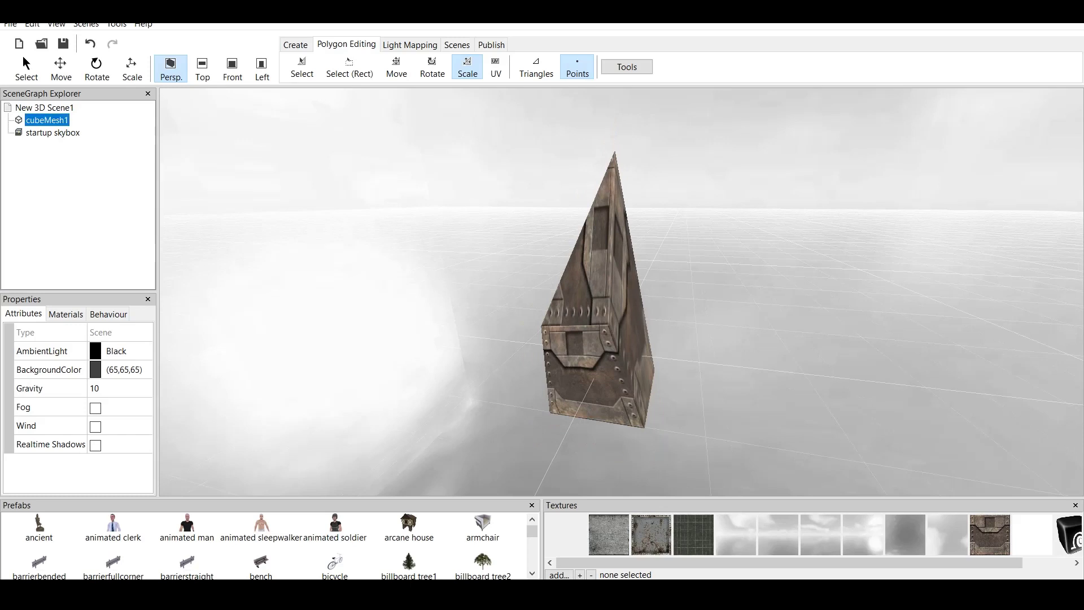
pyautogui.rightClick(55, 121)
pyautogui.press('Escape')
pyautogui.rightClick(29, 119)
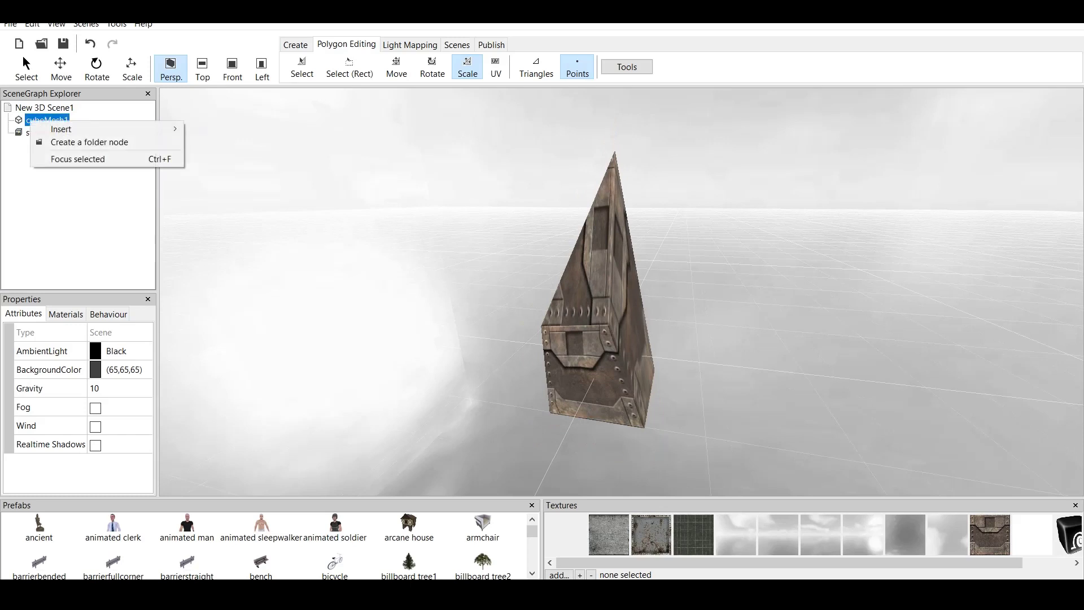
pyautogui.press('Escape')
pyautogui.rightClick(60, 110)
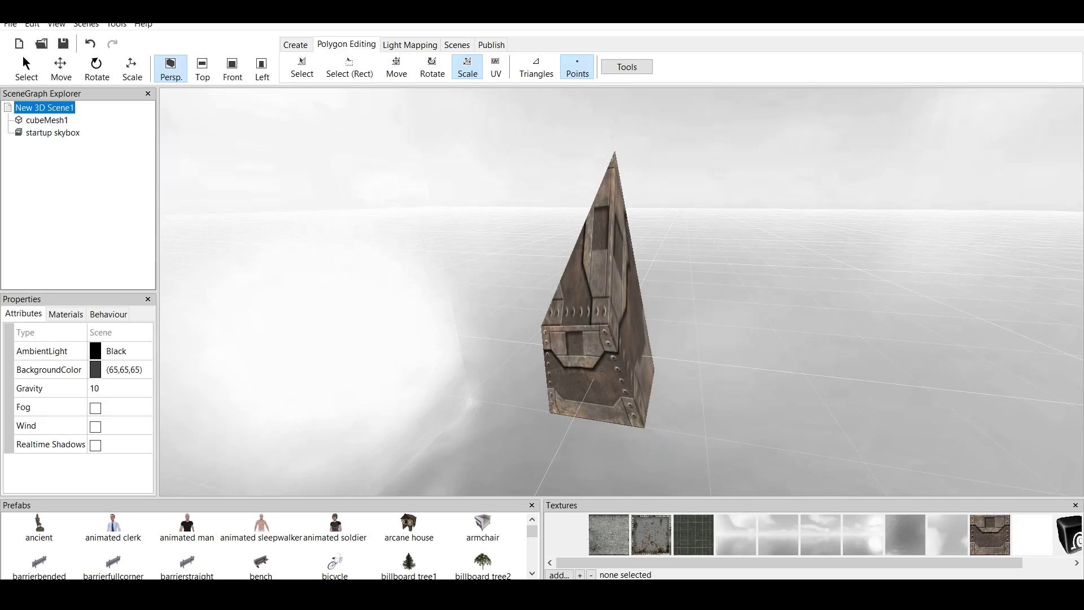
# Step: Reselect the deformed mesh and create a new cube of size 10.0 in the scene
pyautogui.click(47, 120)
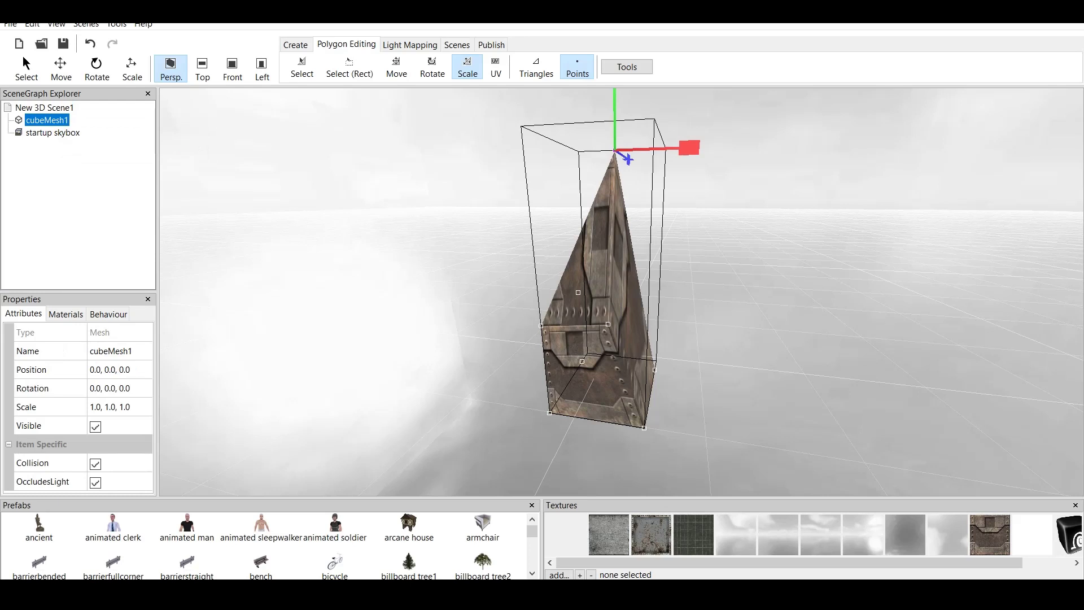
pyautogui.click(306, 44)
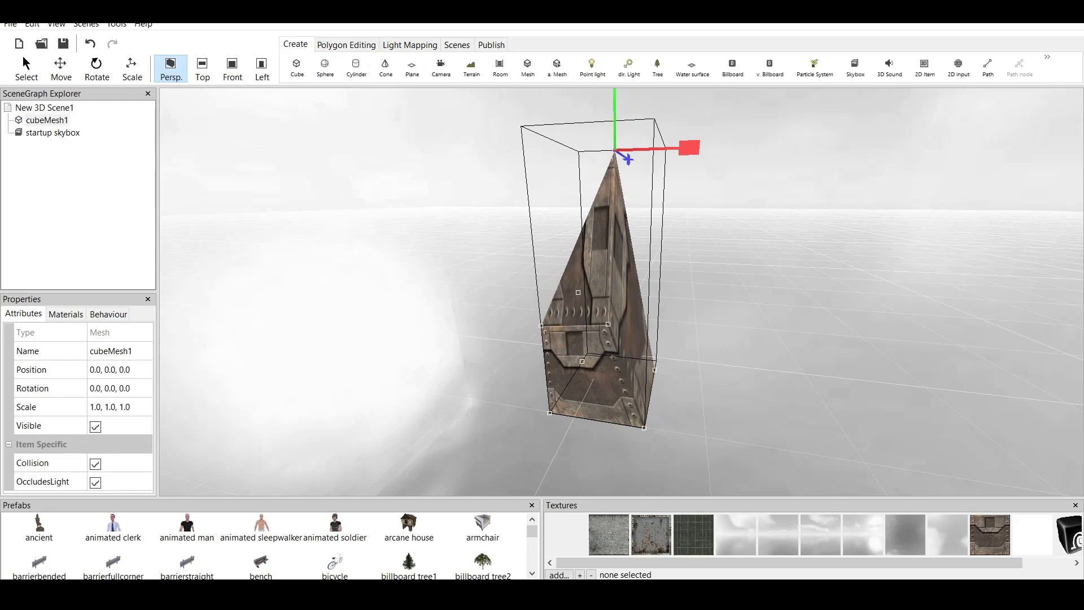
pyautogui.click(297, 68)
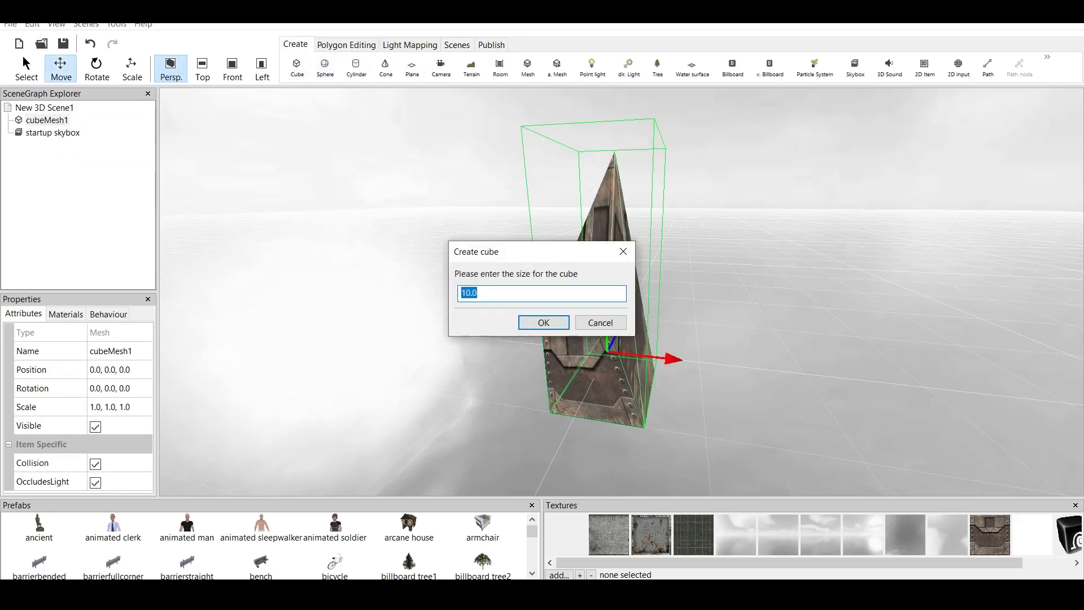
pyautogui.press('Return')
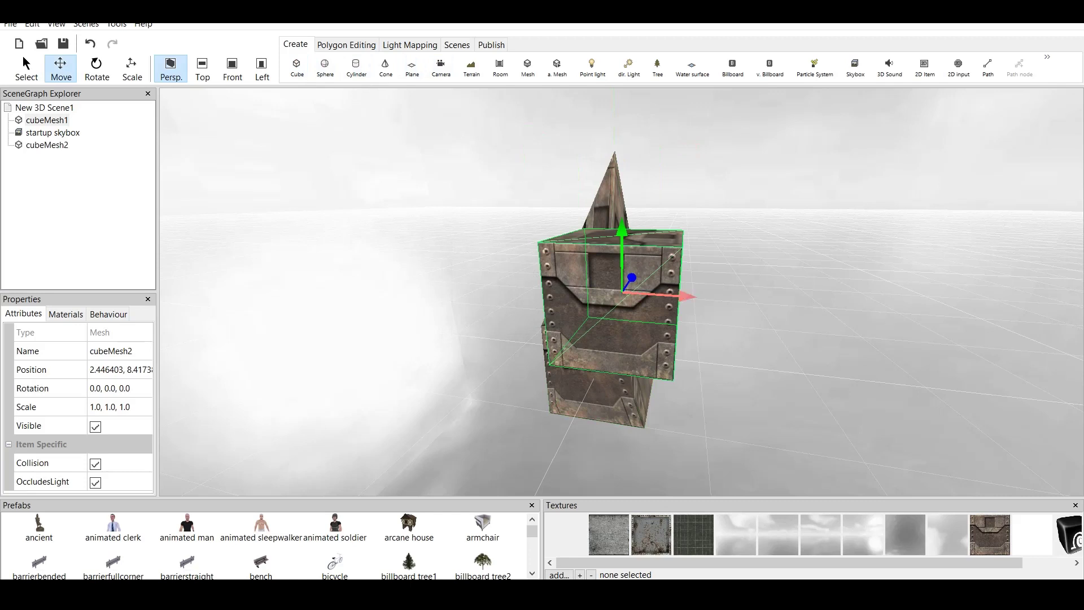
# Step: Move the new cube away from the spiked mesh along the red axis, and delete both cube meshes from the scene
pyautogui.moveTo(686, 296); pyautogui.dragTo(948, 314)
pyautogui.click(590, 330)
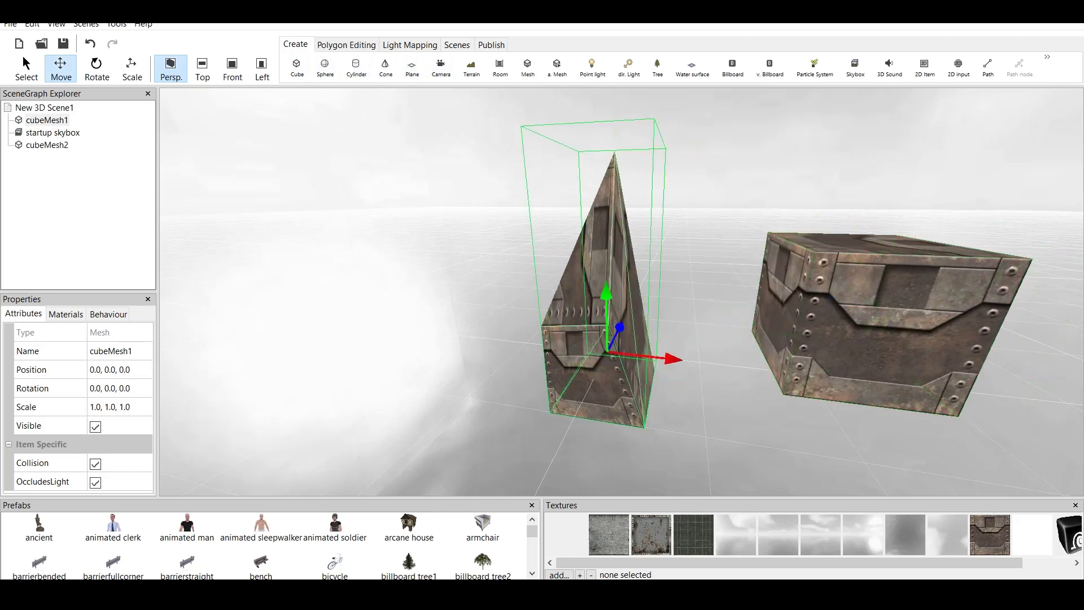
pyautogui.rightClick(589, 330)
pyautogui.click(621, 353)
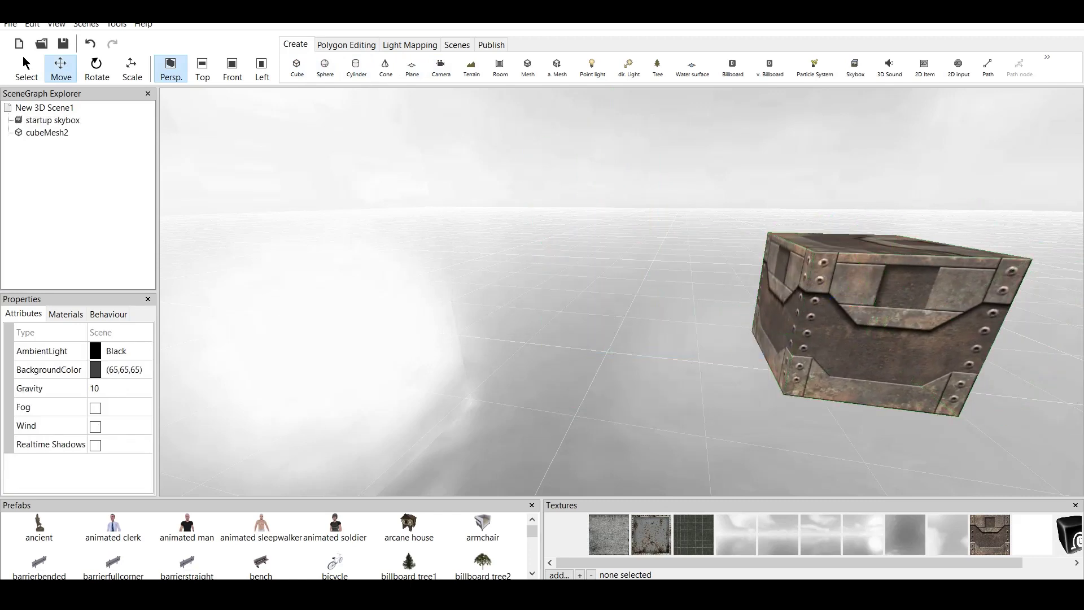
pyautogui.click(47, 132)
pyautogui.rightClick(51, 132)
pyautogui.click(85, 153)
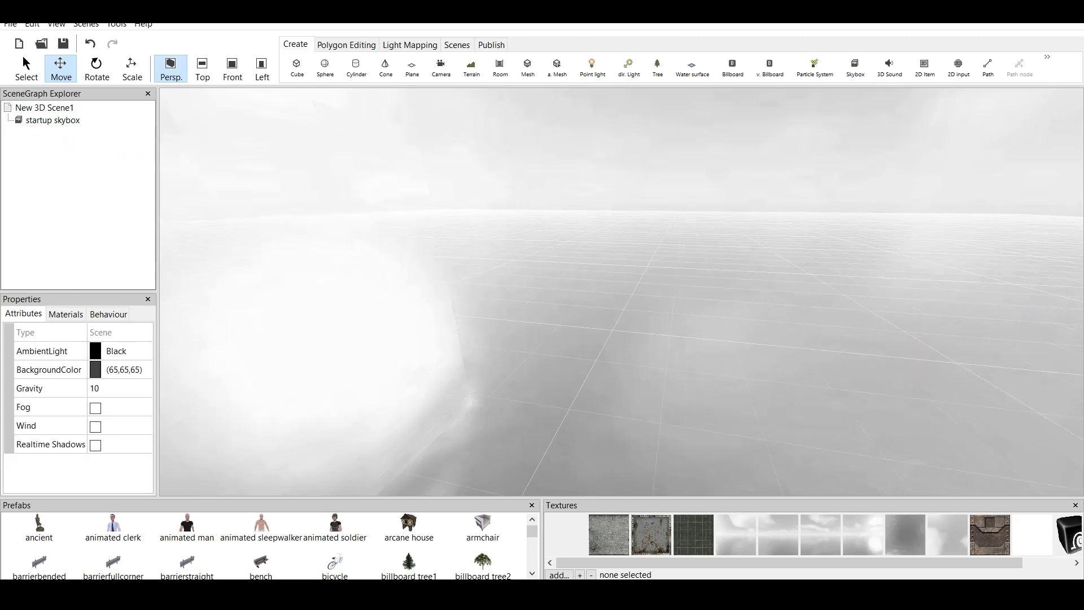
# Step: Enlarge the prefab library area and add the flowerpot prefab to the empty scene
pyautogui.moveTo(621, 293); pyautogui.dragTo(536, 313)
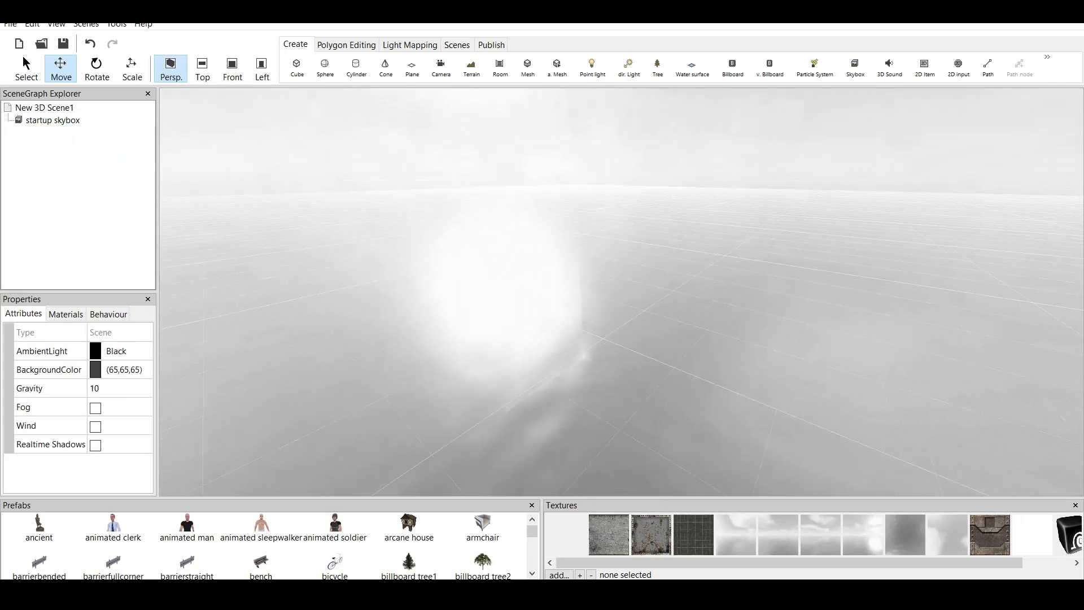
pyautogui.scroll(5, 621, 292)
pyautogui.scroll(-2, 621, 292)
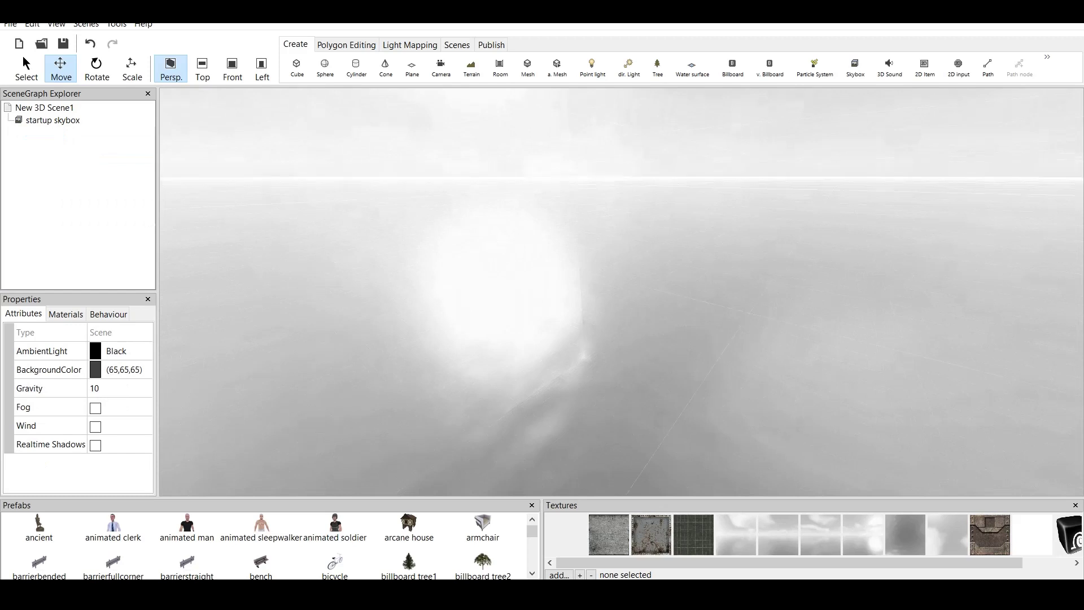
pyautogui.scroll(-3, 621, 292)
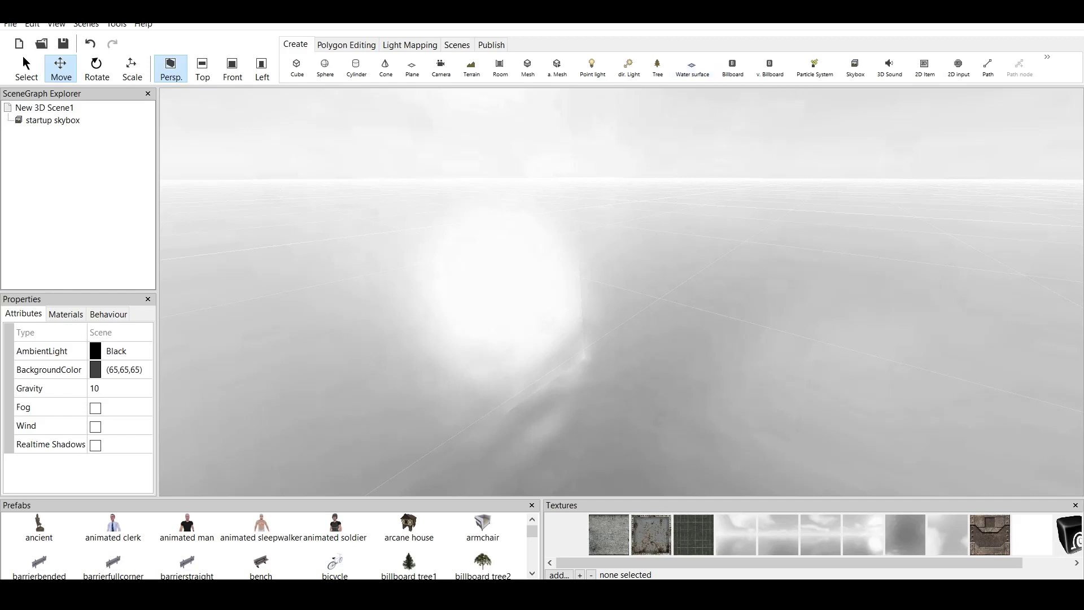
pyautogui.moveTo(350, 498); pyautogui.dragTo(350, 390)
pyautogui.scroll(-1, 350, 480)
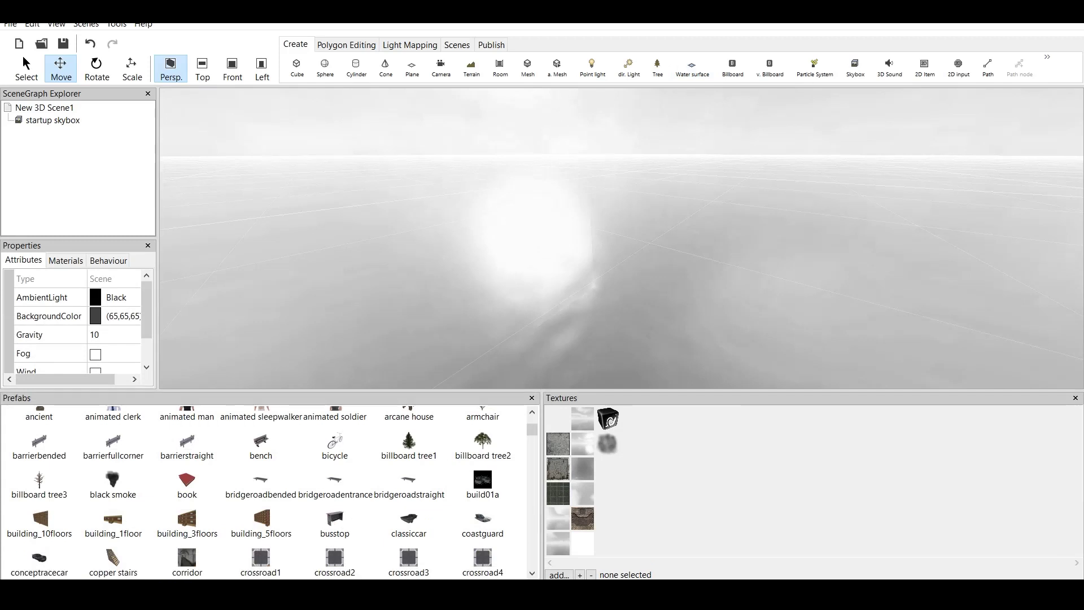
pyautogui.scroll(-3, 273, 492)
pyautogui.scroll(-2, 273, 492)
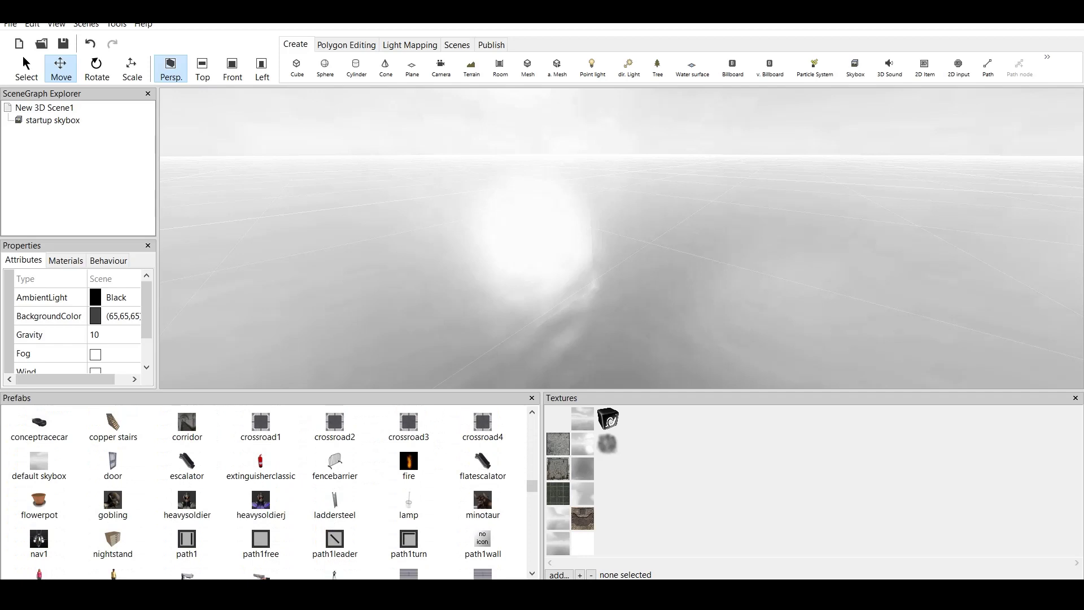
pyautogui.doubleClick(39, 503)
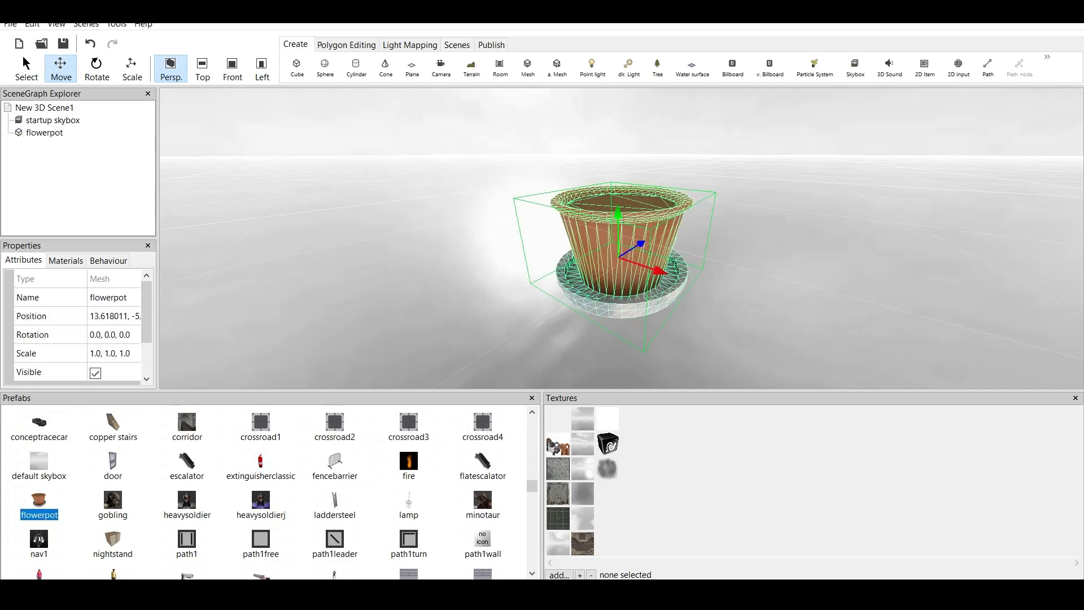
# Step: Shrink the prefab library area again, deselect the flowerpot and examine it from above
pyautogui.scroll(2, 621, 238)
pyautogui.scroll(-1, 621, 239)
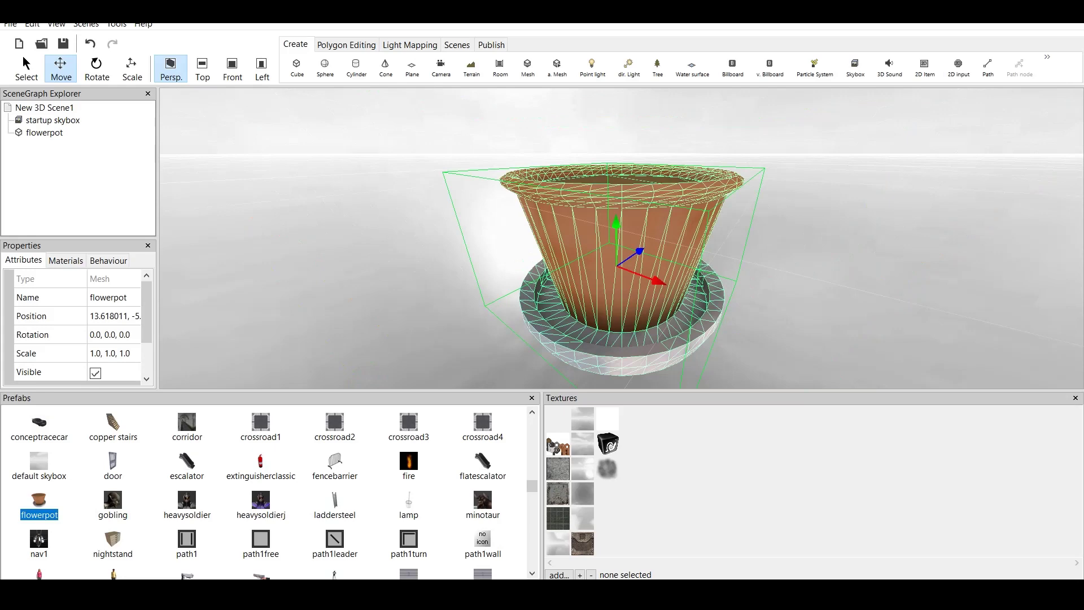
pyautogui.moveTo(561, 390); pyautogui.dragTo(560, 490)
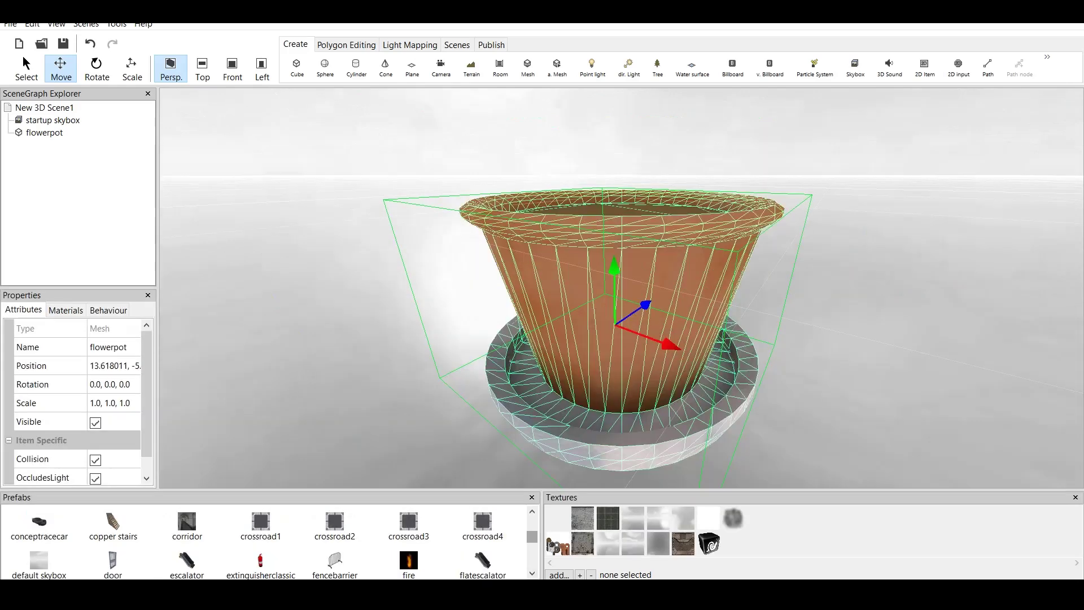
pyautogui.scroll(-3, 622, 288)
pyautogui.moveTo(621, 288); pyautogui.dragTo(624, 361, button='right')
pyautogui.moveTo(625, 208)
pyautogui.mouseDown(button='middle')
pyautogui.moveTo(629, 367)
pyautogui.moveTo(616, 374)
pyautogui.moveTo(626, 226)
pyautogui.mouseUp(button='middle')
pyautogui.click(780, 294)
pyautogui.scroll(2, 621, 288)
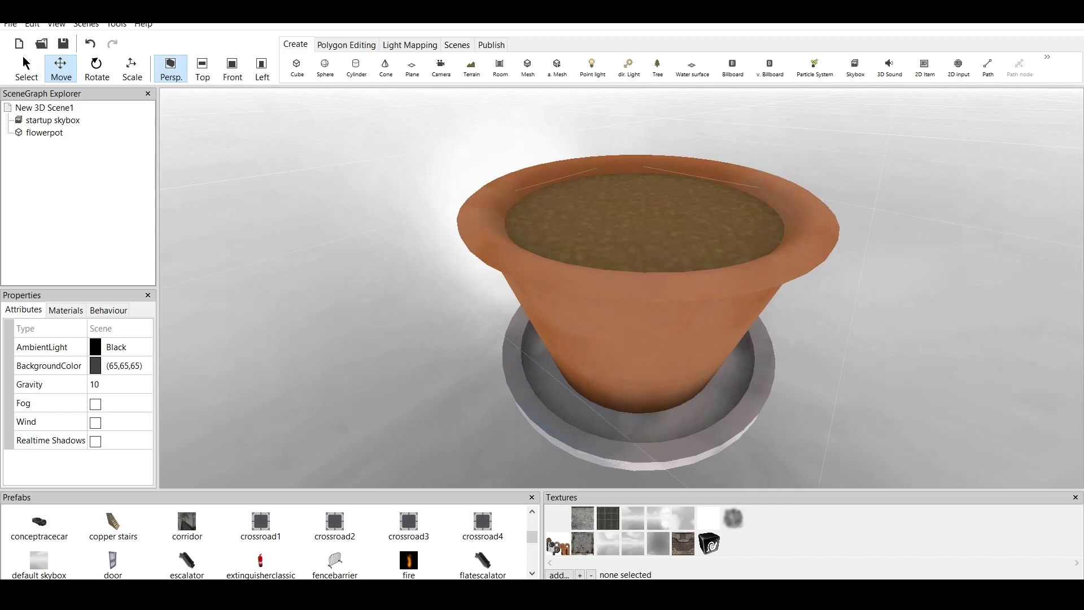
pyautogui.scroll(-3, 633, 293)
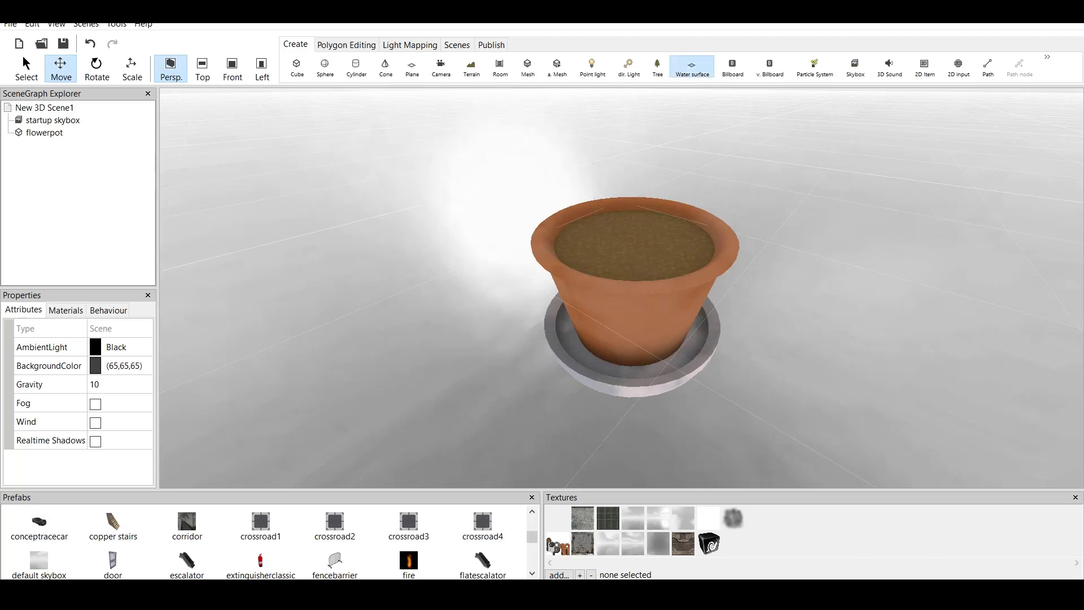
# Step: Create a water surface with tile count 10, width 1000 and length 1000, and delete it from the scene
pyautogui.click(693, 66)
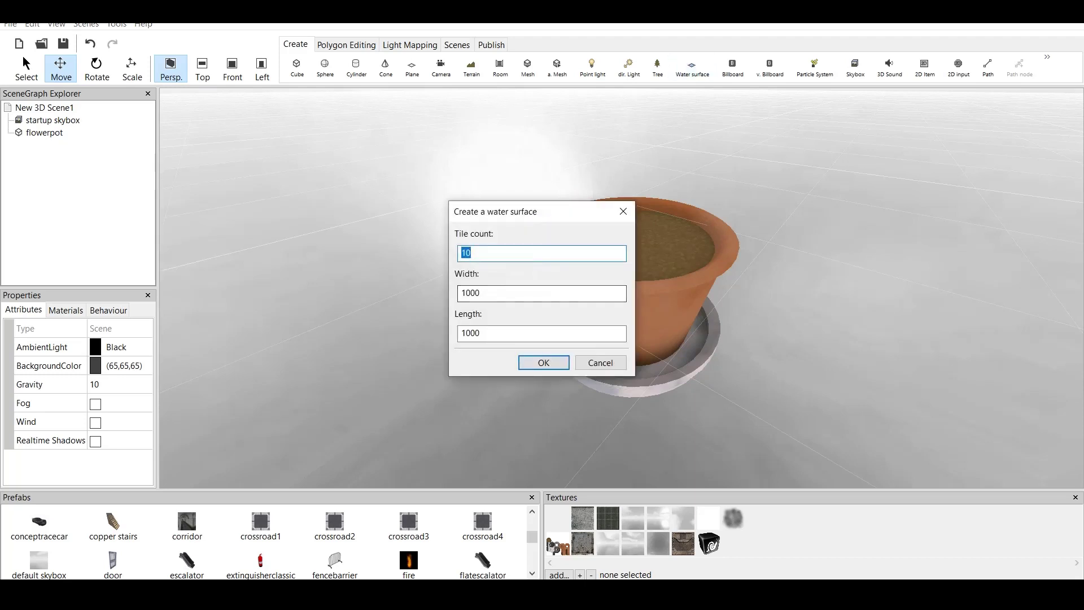
pyautogui.press('Tab')
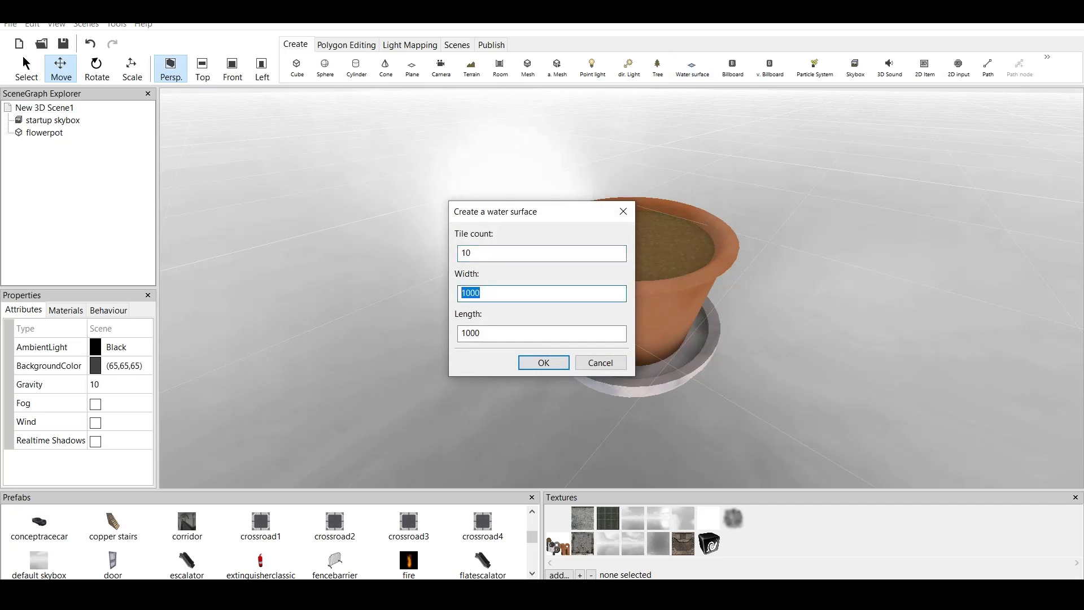
pyautogui.press('Return')
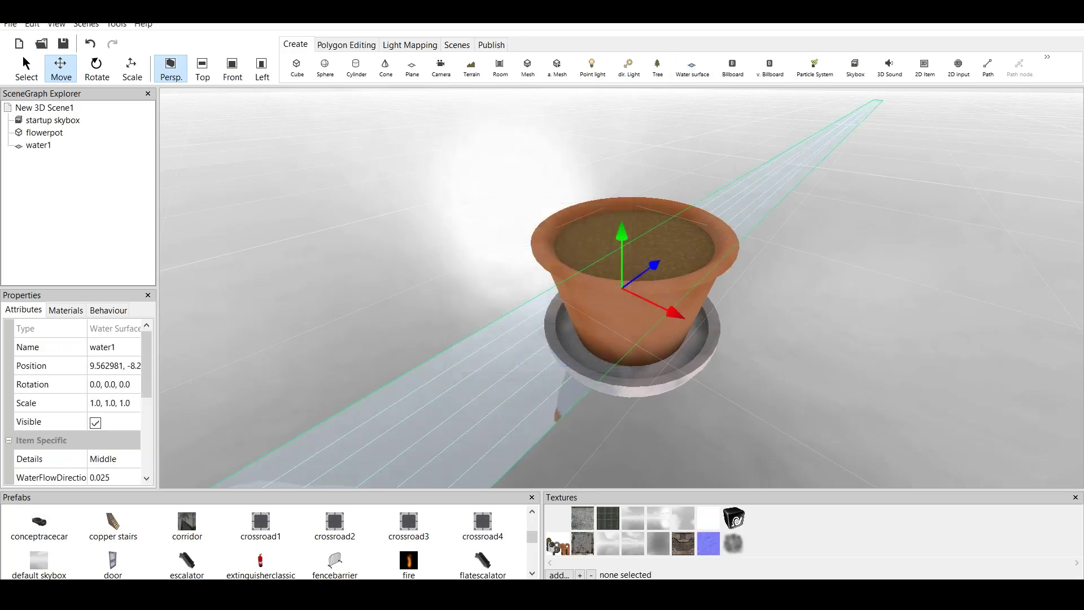
pyautogui.click(38, 145)
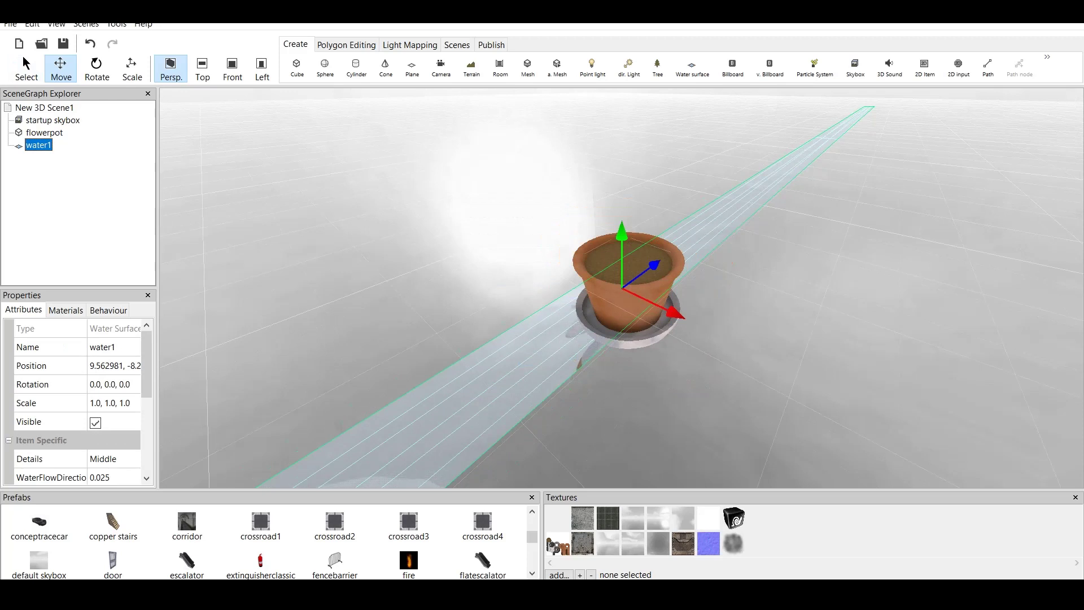
pyautogui.rightClick(37, 145)
pyautogui.click(69, 166)
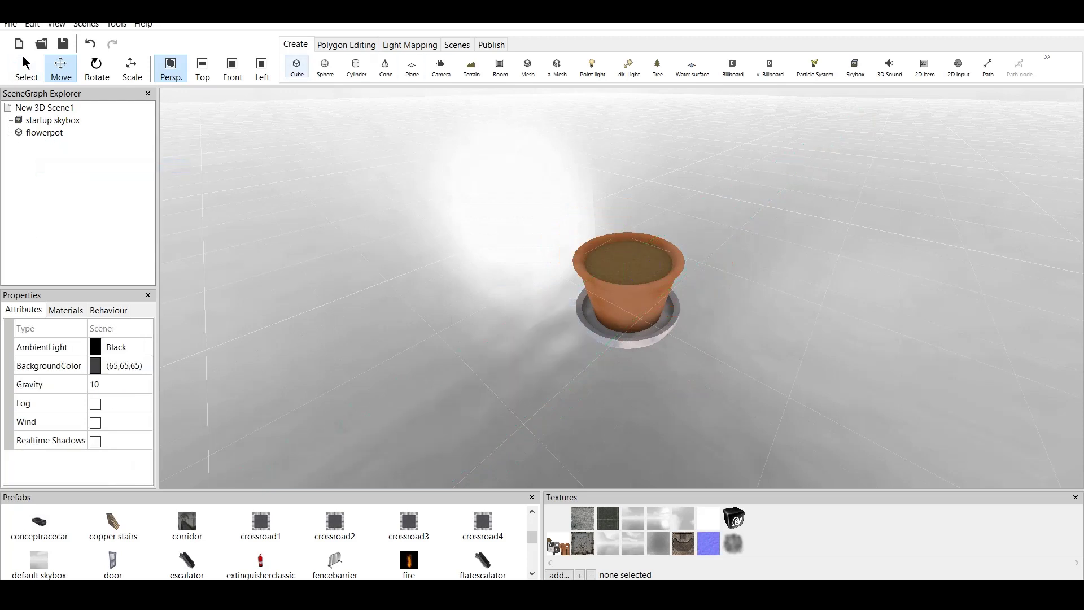
# Step: Create a water surface with tile count 10, width 10 and length 10
pyautogui.click(692, 66)
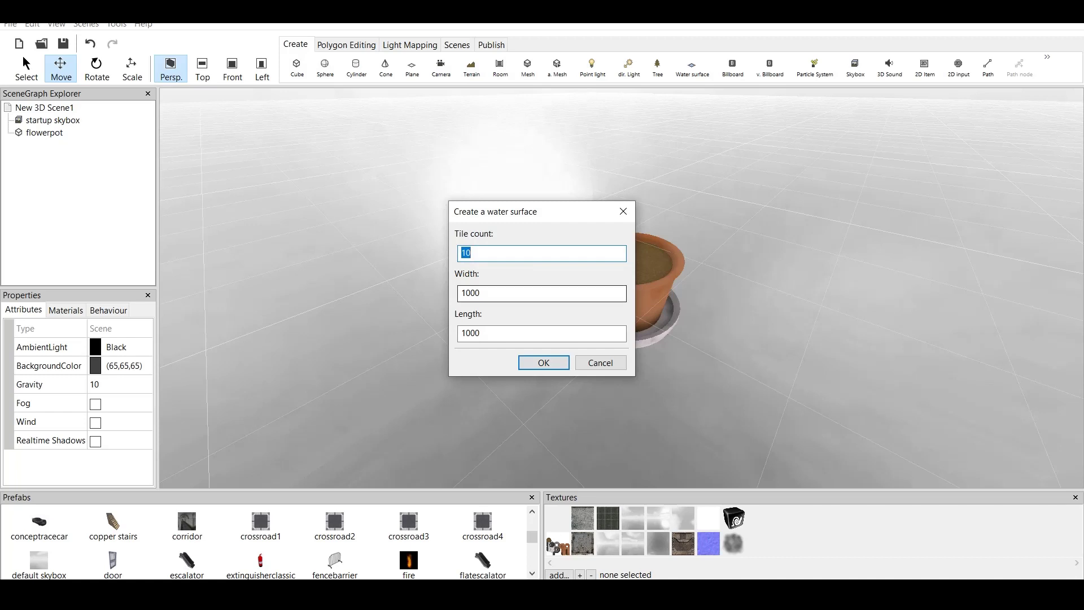
pyautogui.press('Tab')
pyautogui.write('10')
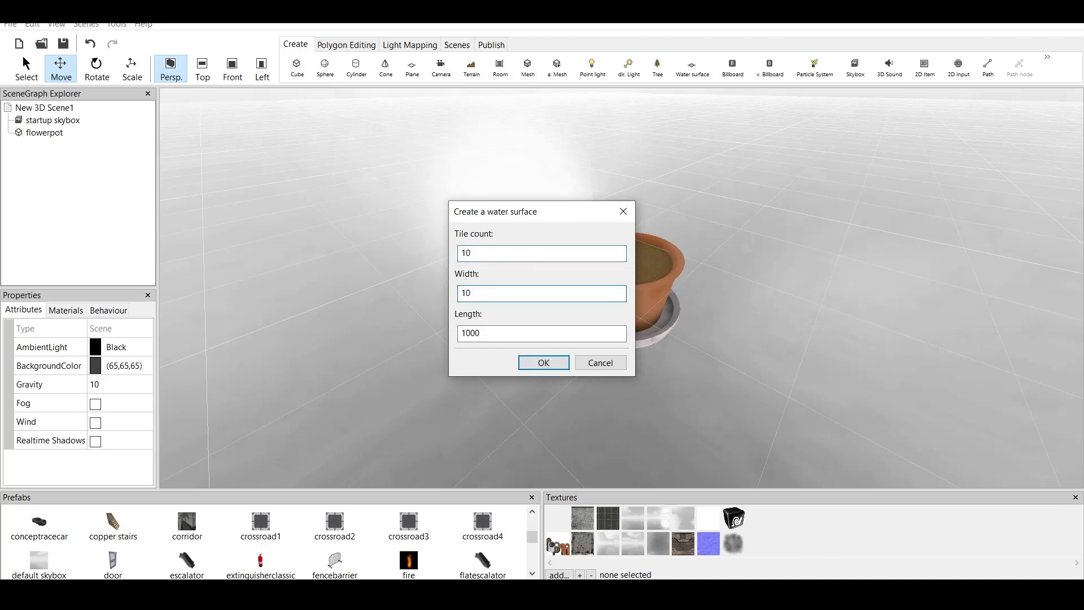
pyautogui.press('Tab')
pyautogui.write('10')
pyautogui.press('Return')
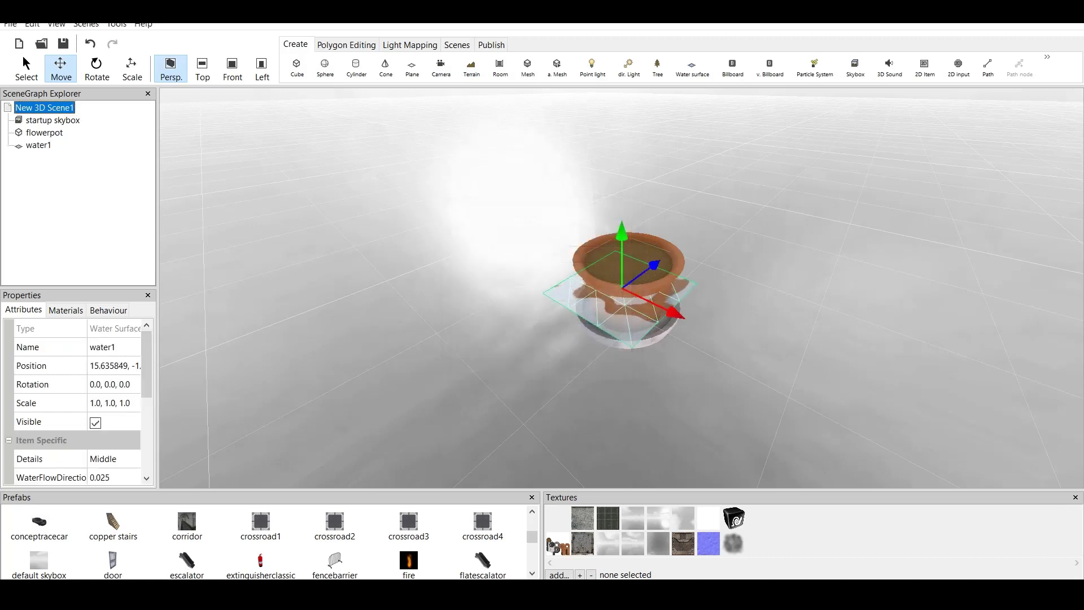
# Step: Raise the water surface to the flowerpot's rim and shift it along the blue and red axes until it covers the opening
pyautogui.scroll(2, 622, 271)
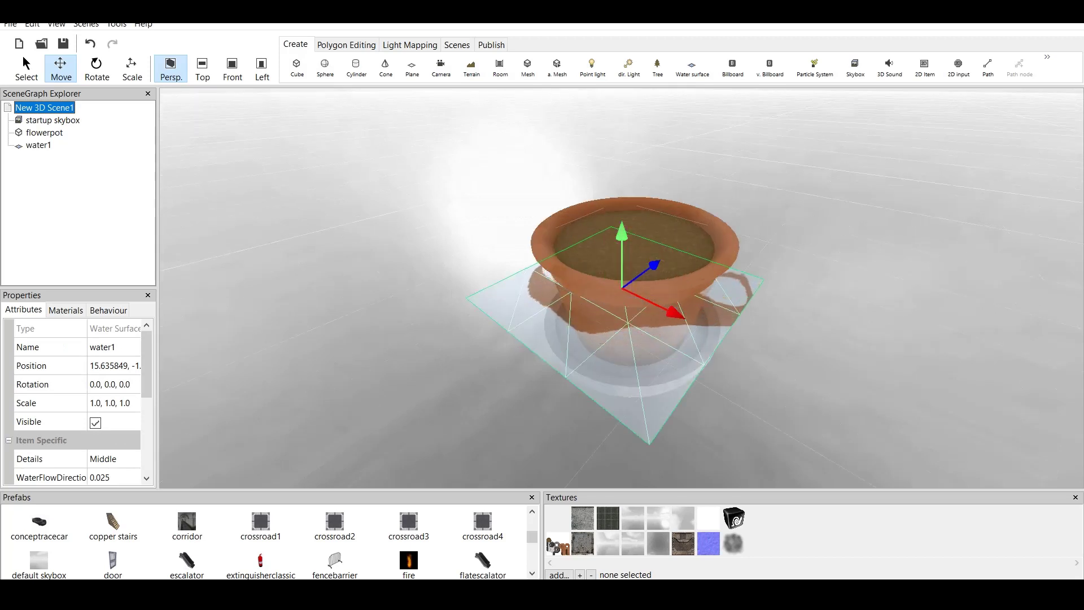
pyautogui.moveTo(622, 233); pyautogui.dragTo(622, 213)
pyautogui.moveTo(654, 248); pyautogui.dragTo(680, 228)
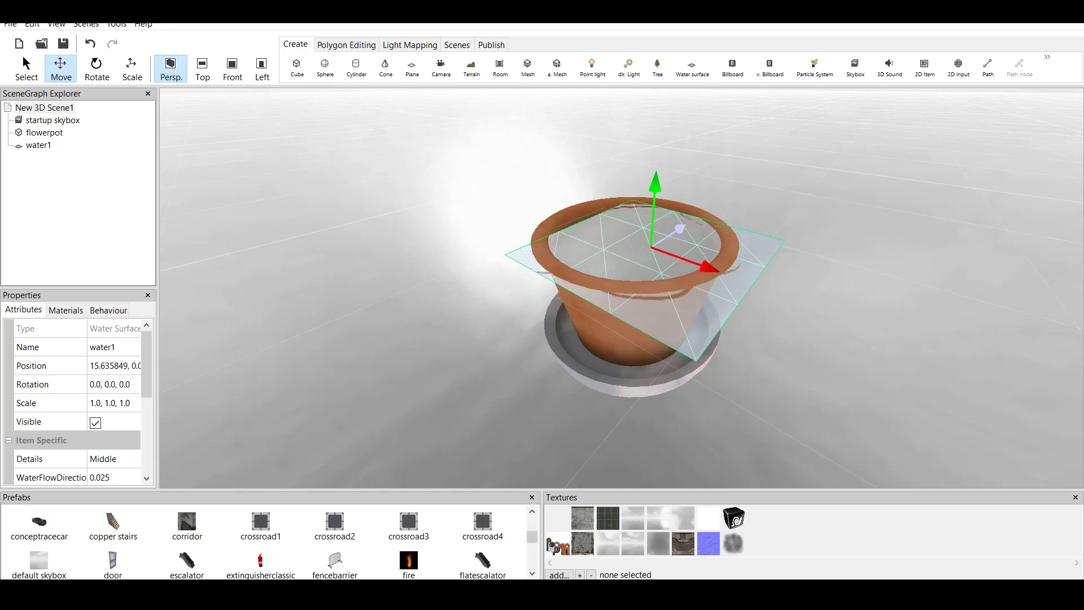
pyautogui.moveTo(709, 268); pyautogui.dragTo(688, 260)
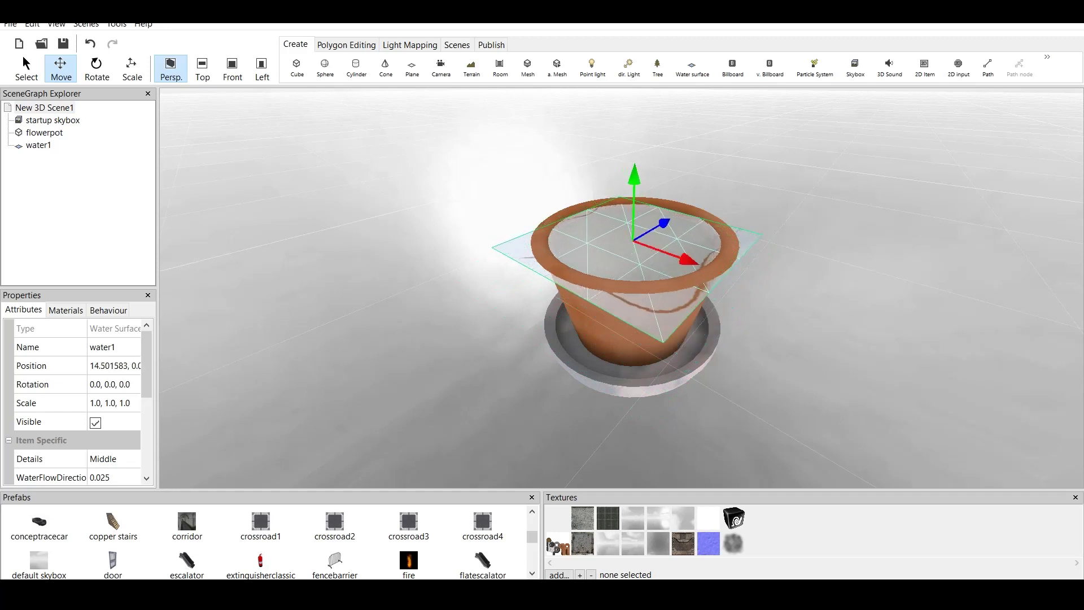
pyautogui.moveTo(665, 223); pyautogui.dragTo(666, 222)
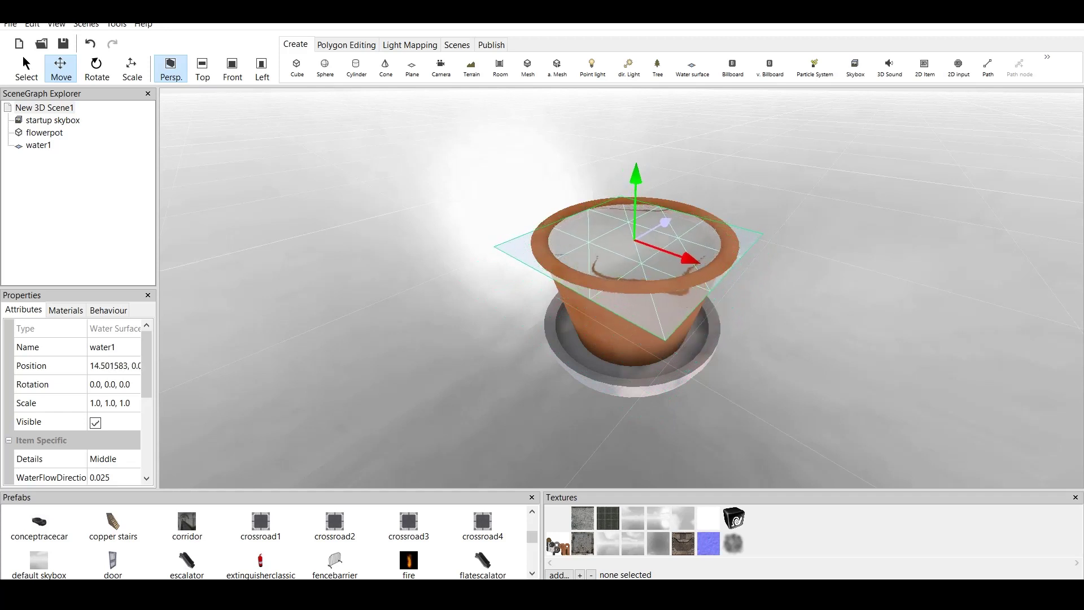
# Step: Check the water surface's alignment from several angles and nudge it slightly along the red axis over the pot's opening
pyautogui.moveTo(666, 271); pyautogui.dragTo(686, 361)
pyautogui.moveTo(686, 362); pyautogui.dragTo(656, 353, button='middle')
pyautogui.moveTo(656, 353); pyautogui.dragTo(637, 316)
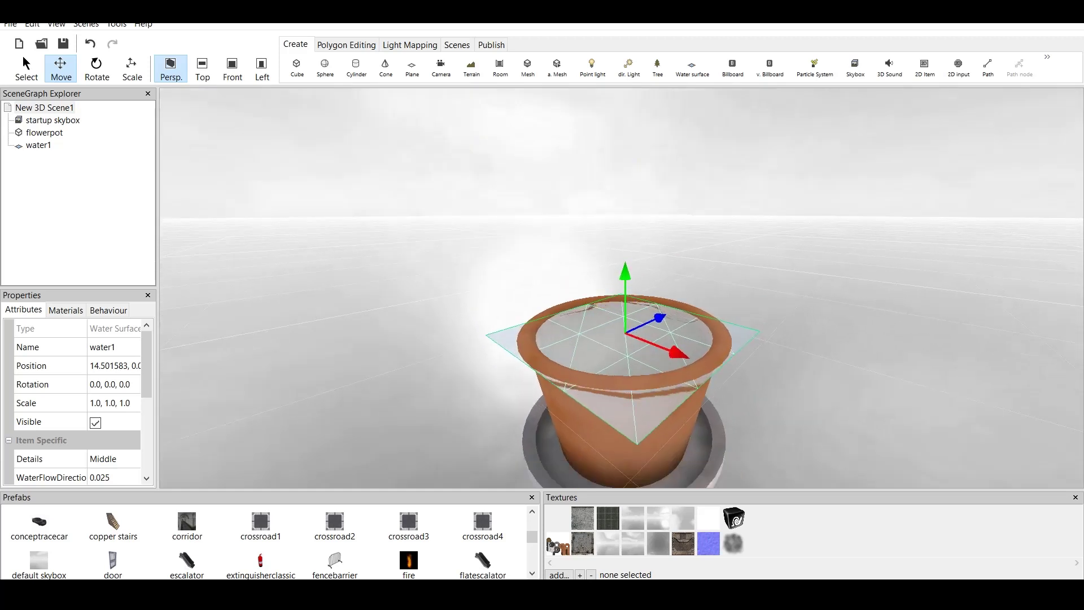
pyautogui.moveTo(637, 316); pyautogui.dragTo(668, 343, button='middle')
pyautogui.scroll(-2, 668, 343)
pyautogui.moveTo(668, 343); pyautogui.dragTo(636, 307)
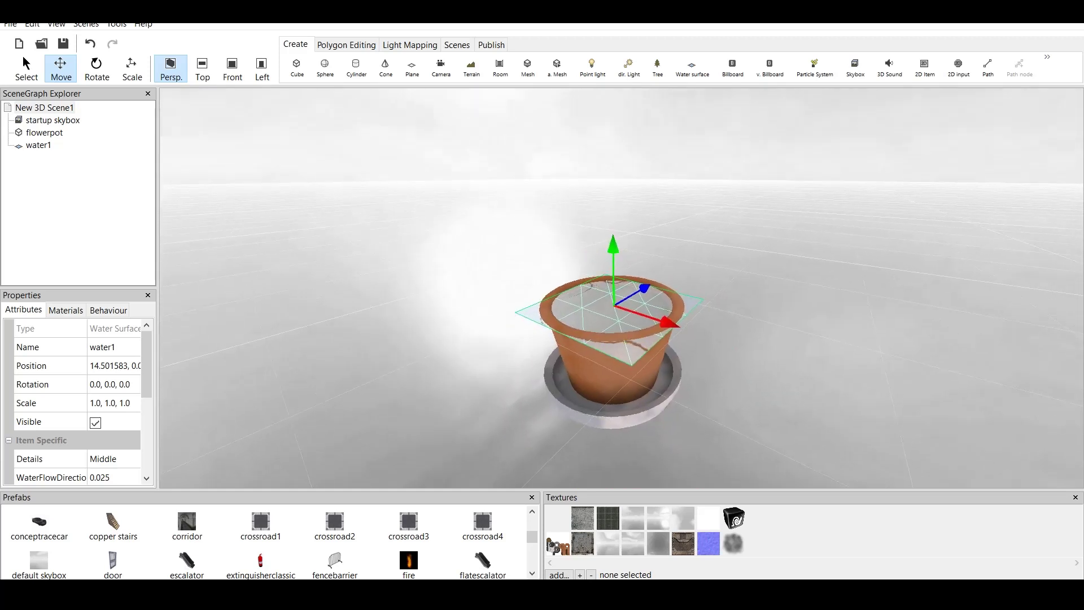
pyautogui.moveTo(635, 308); pyautogui.dragTo(670, 371, button='middle')
pyautogui.scroll(2, 670, 370)
pyautogui.moveTo(723, 440); pyautogui.dragTo(717, 438)
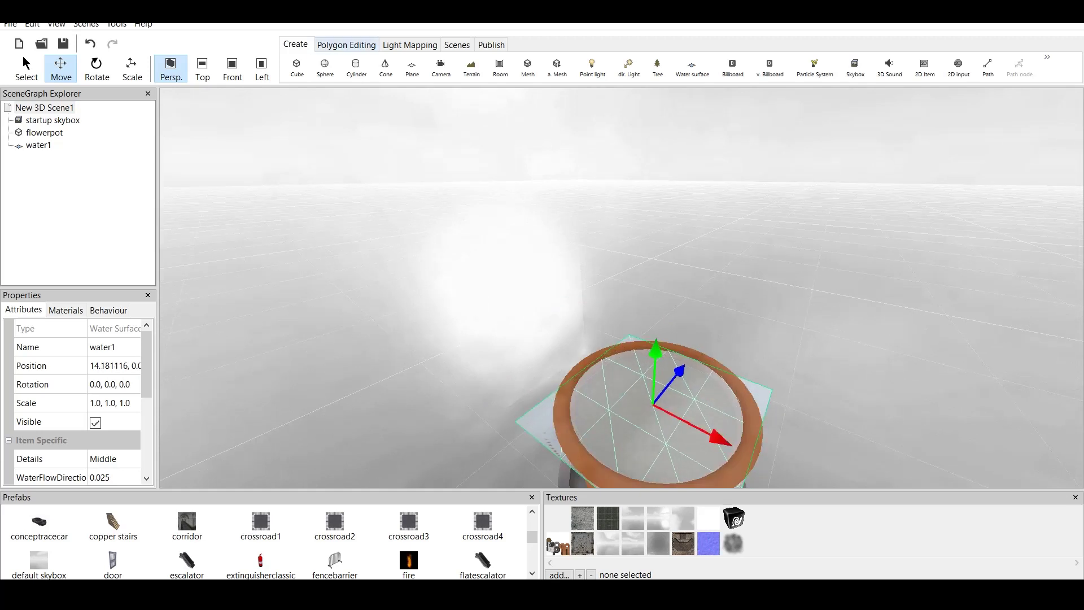
# Step: Move the water surface's nearest corner point inward along the red and blue axes with polygon editing, and reselect the surface
pyautogui.click(346, 45)
pyautogui.scroll(-3, 644, 396)
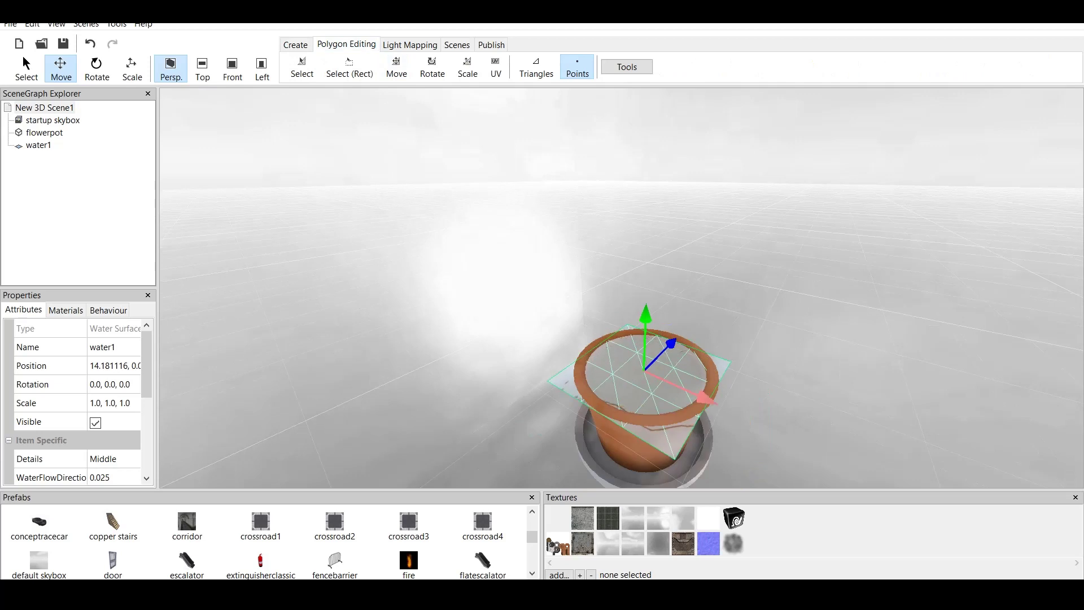
pyautogui.click(302, 65)
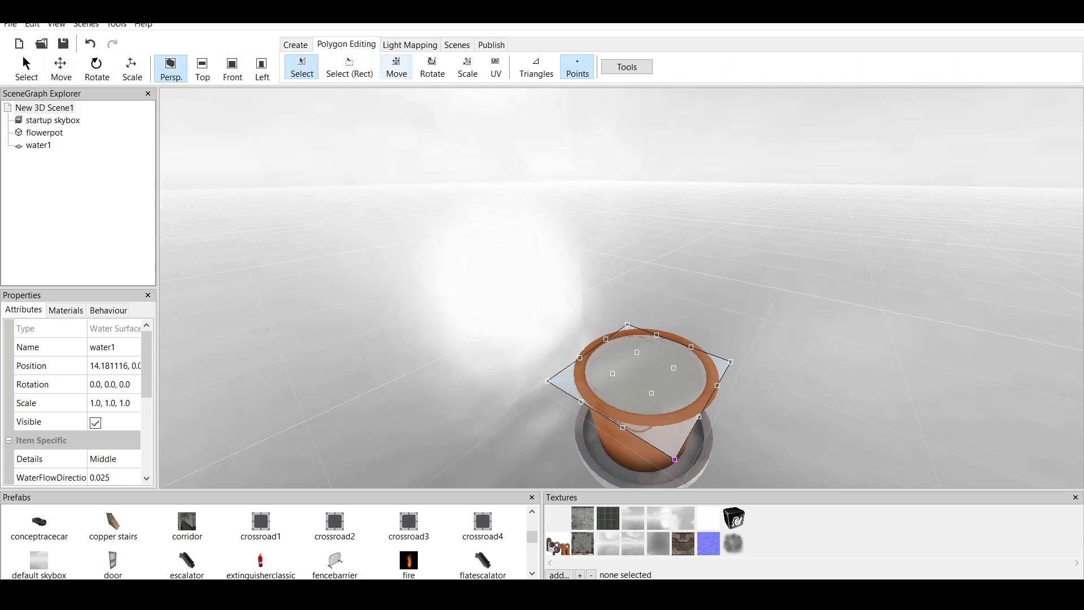
pyautogui.click(396, 65)
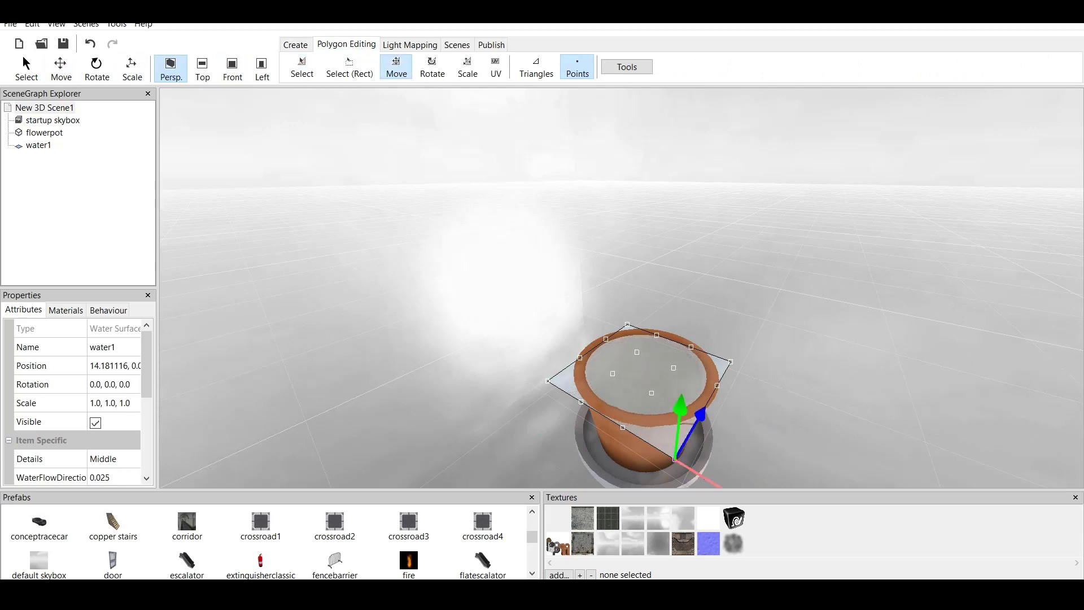
pyautogui.moveTo(704, 477); pyautogui.dragTo(651, 445)
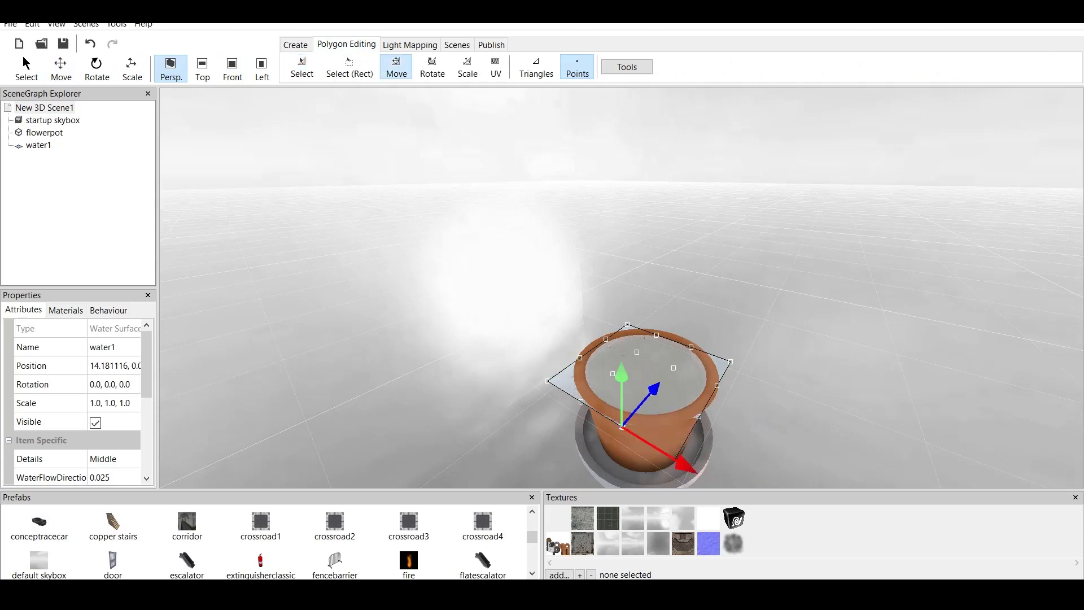
pyautogui.moveTo(653, 390); pyautogui.dragTo(661, 381)
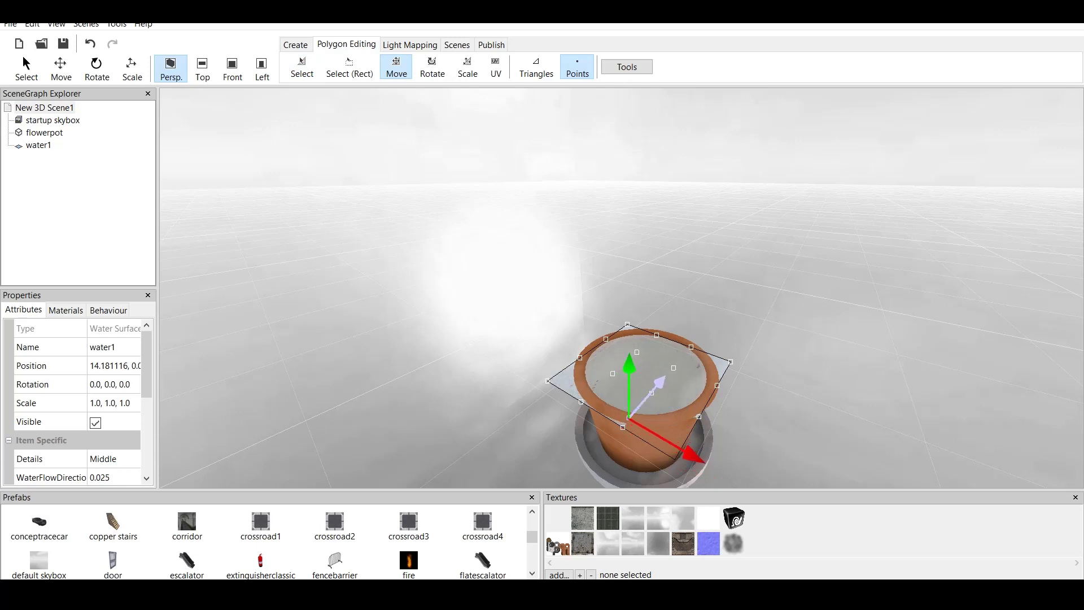
pyautogui.press('Escape')
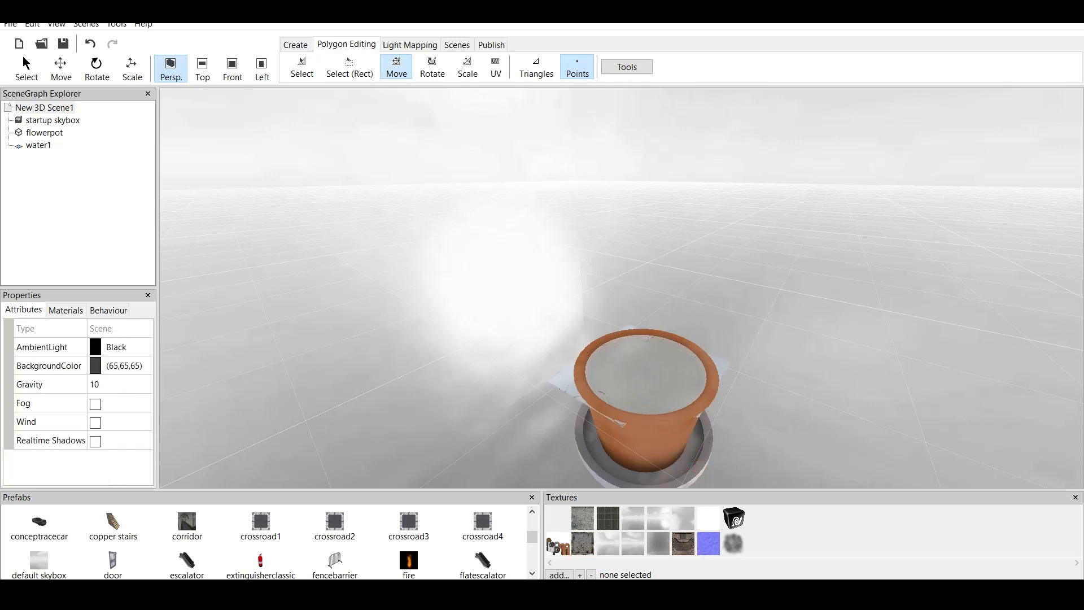
pyautogui.click(647, 376)
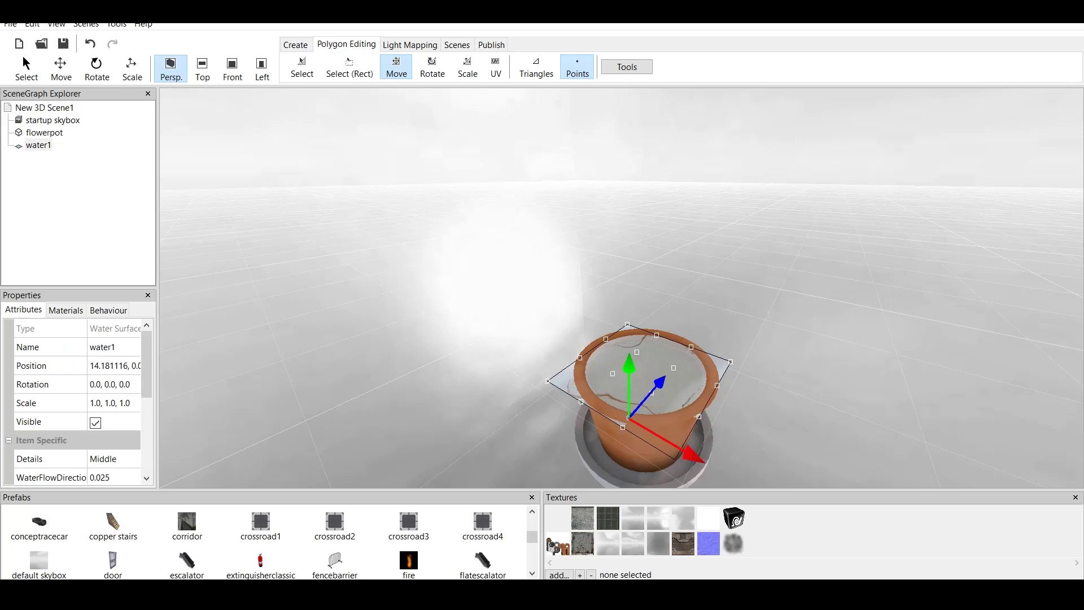
# Step: Select the water surface's left corner point and move it inward along the blue and red axes to the pot's rim
pyautogui.click(302, 67)
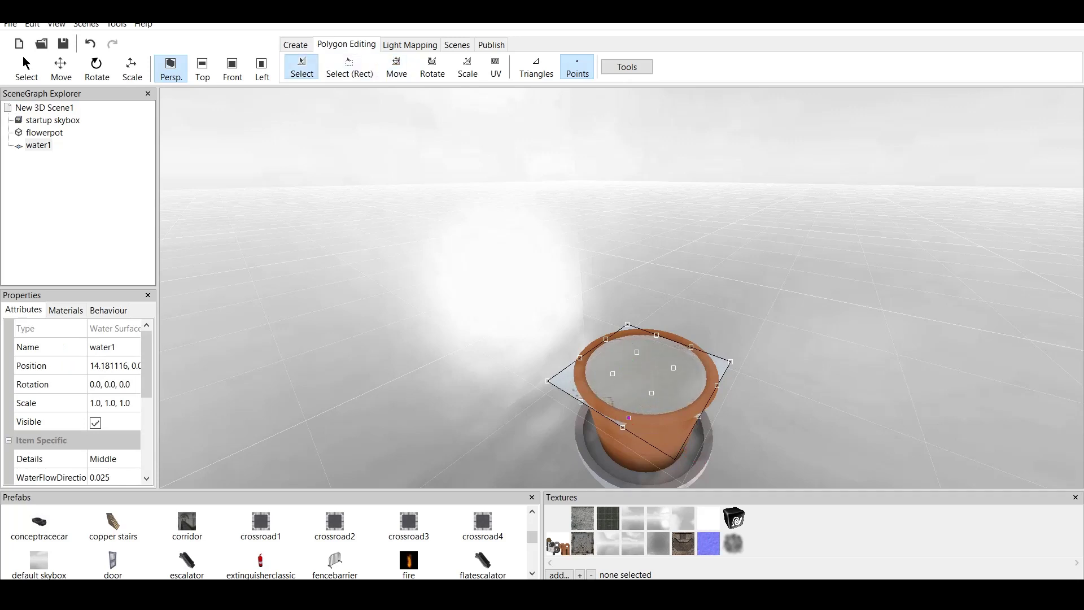
pyautogui.click(396, 68)
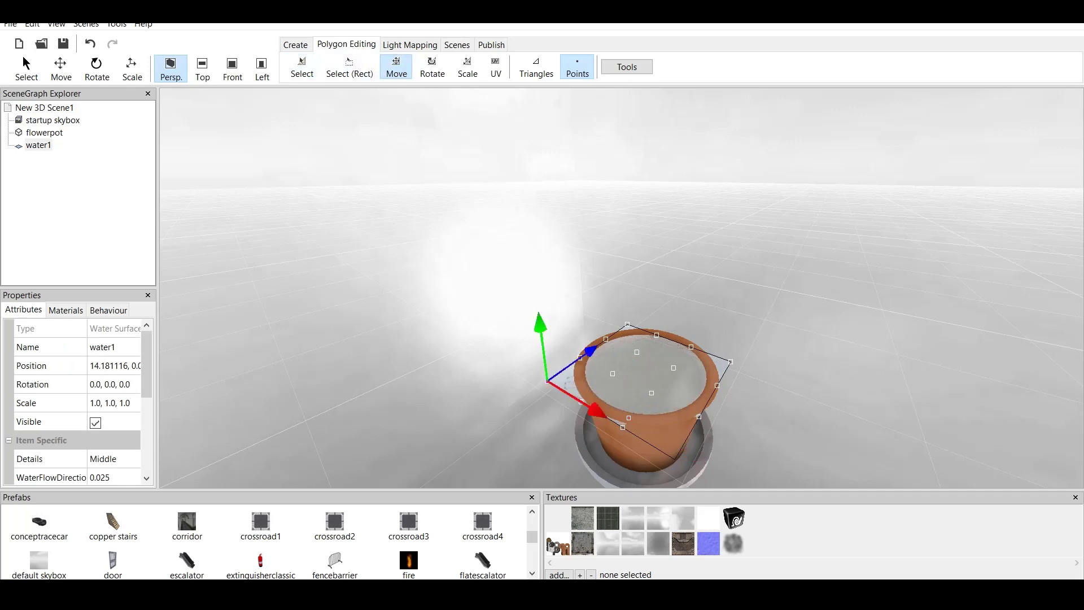
pyautogui.moveTo(589, 352); pyautogui.dragTo(608, 339)
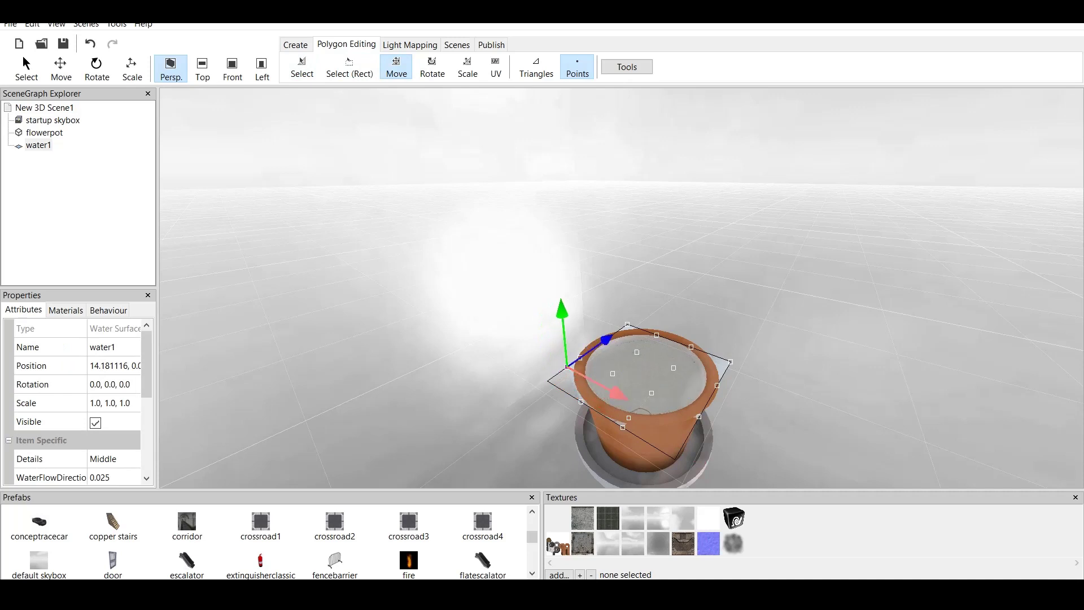
pyautogui.moveTo(618, 396); pyautogui.dragTo(635, 407)
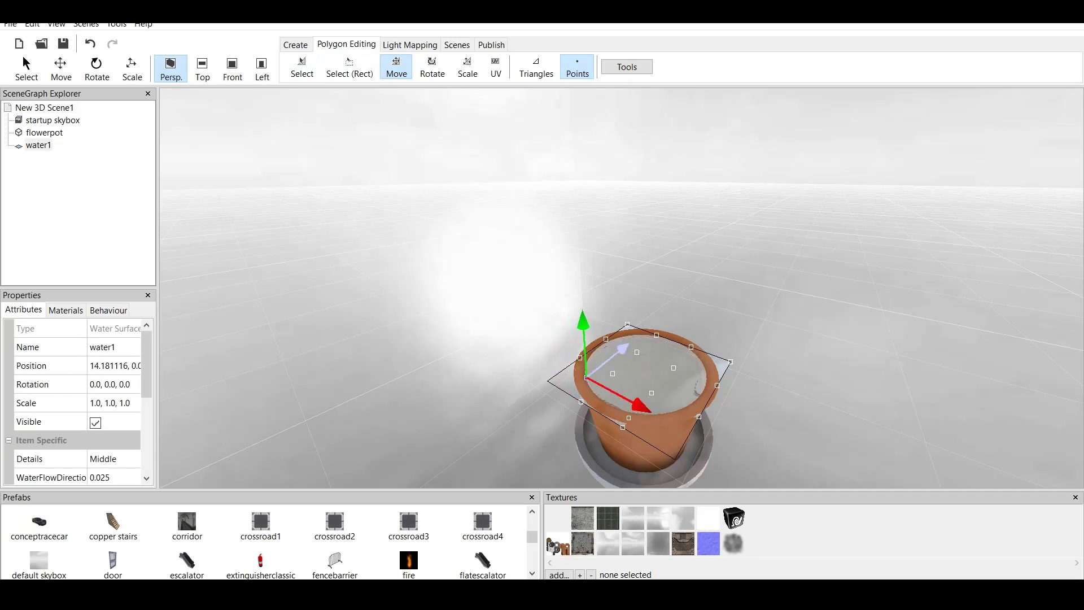
pyautogui.moveTo(620, 349); pyautogui.dragTo(618, 351)
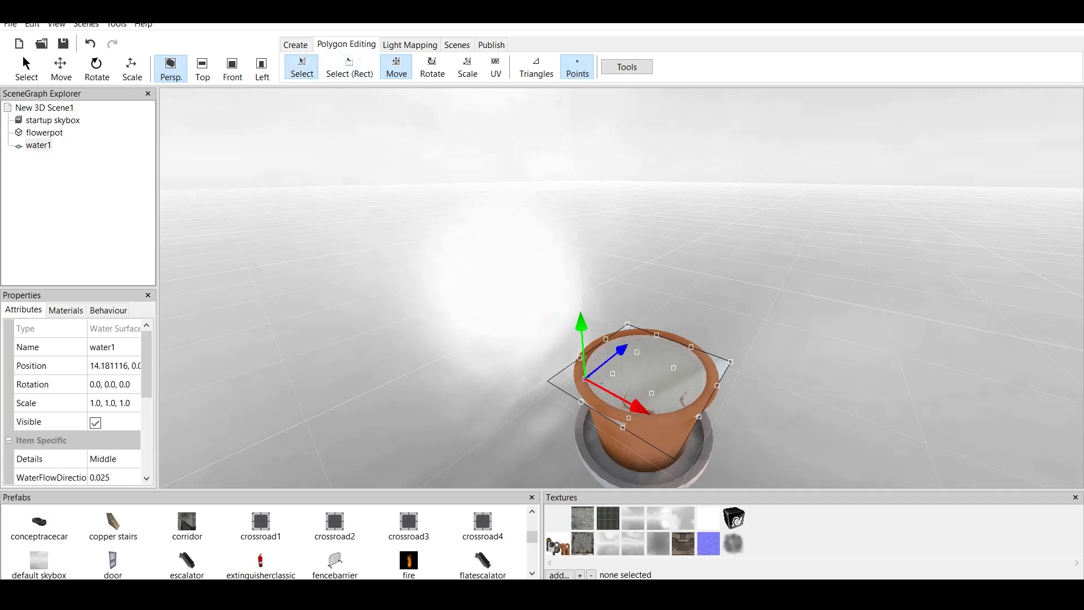
# Step: Select the water surface's right corner point and move it inward along the red axis to the pot's rim
pyautogui.click(302, 68)
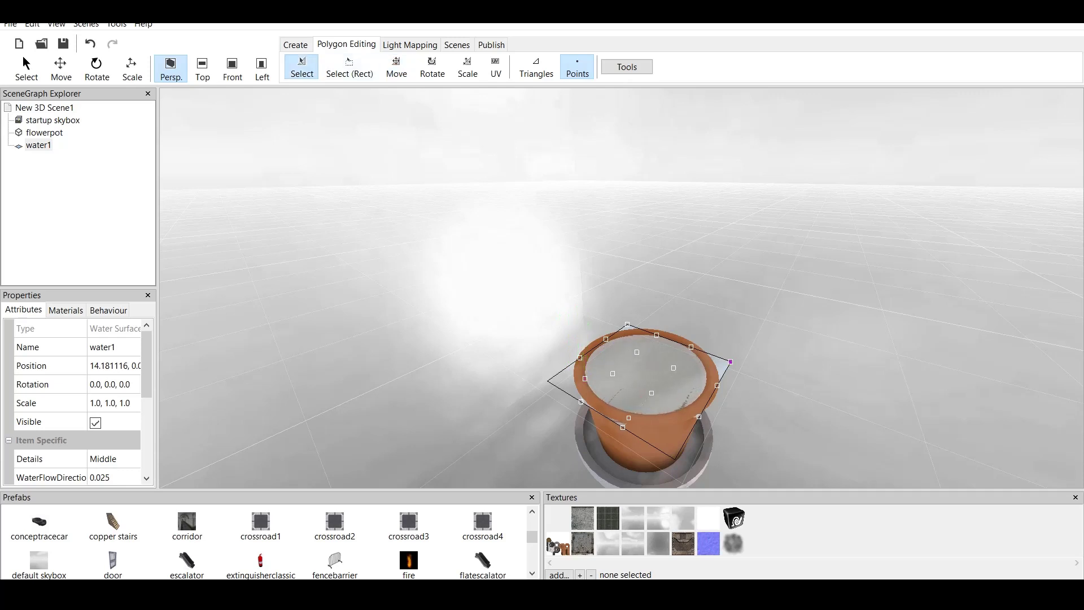
pyautogui.click(396, 67)
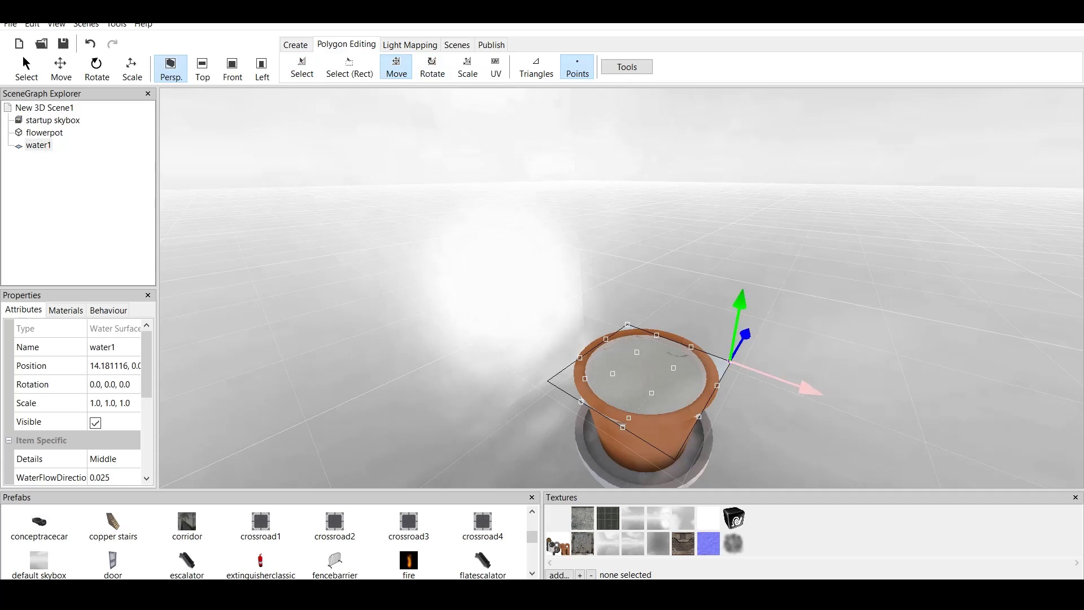
pyautogui.moveTo(763, 371); pyautogui.dragTo(747, 366)
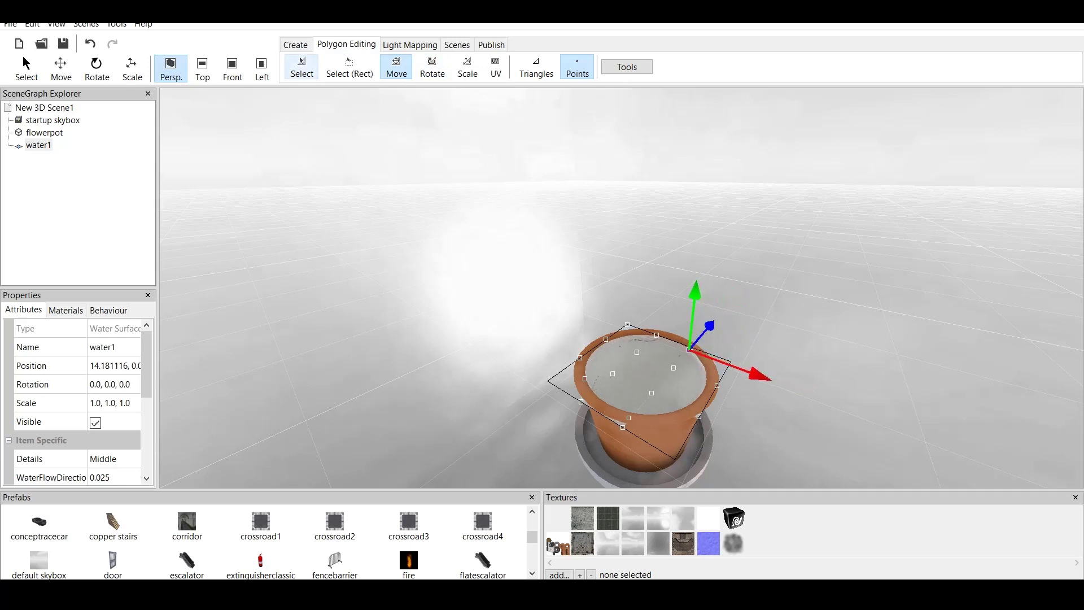
# Step: Select the water surface's far corner point and move it inward along the blue axis toward the pot's opening
pyautogui.click(302, 67)
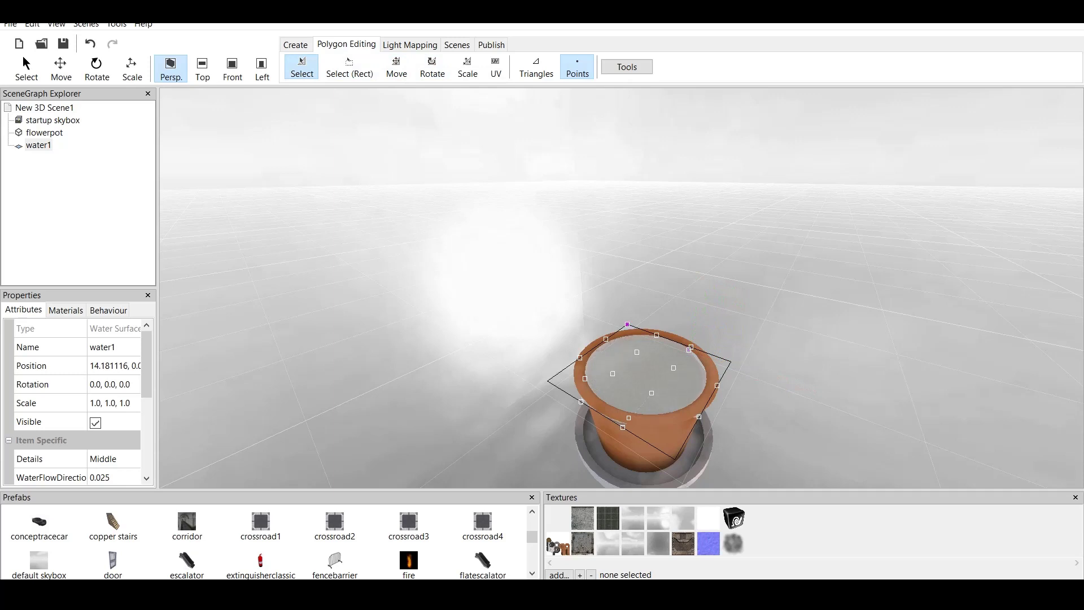
pyautogui.press('w')
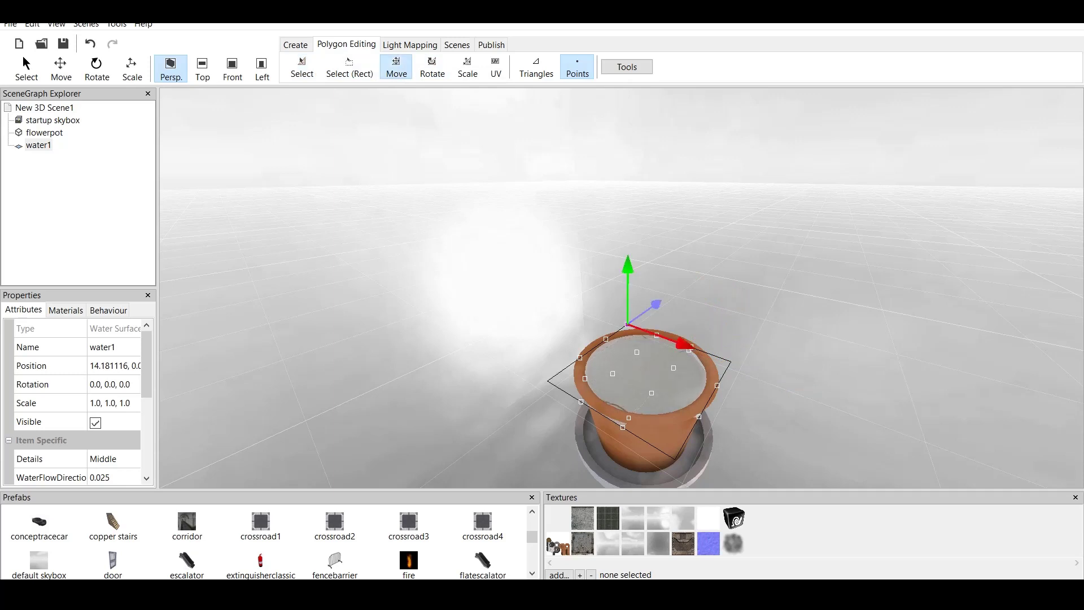
pyautogui.moveTo(667, 316); pyautogui.dragTo(615, 339)
# Step: Inspect the flowerpot from above, below and the sides for protruding water edges, and reselect the water surface
pyautogui.moveTo(710, 287); pyautogui.dragTo(694, 296)
pyautogui.moveTo(720, 339); pyautogui.dragTo(678, 307)
pyautogui.click(751, 339)
pyautogui.moveTo(751, 339); pyautogui.dragTo(680, 371)
pyautogui.moveTo(681, 371); pyautogui.dragTo(627, 317, button='middle')
pyautogui.moveTo(627, 316); pyautogui.dragTo(636, 243)
pyautogui.moveTo(635, 242); pyautogui.dragTo(649, 206, button='middle')
pyautogui.moveTo(649, 206); pyautogui.dragTo(627, 268)
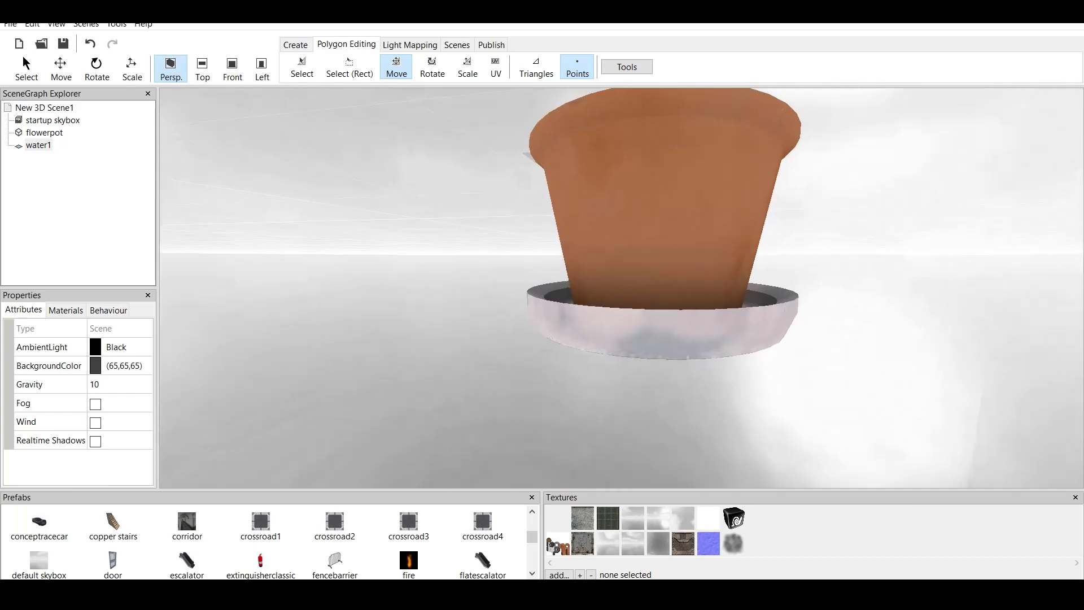
pyautogui.moveTo(627, 268); pyautogui.dragTo(630, 339, button='middle')
pyautogui.moveTo(630, 338); pyautogui.dragTo(638, 367)
pyautogui.moveTo(639, 367); pyautogui.dragTo(698, 339, button='middle')
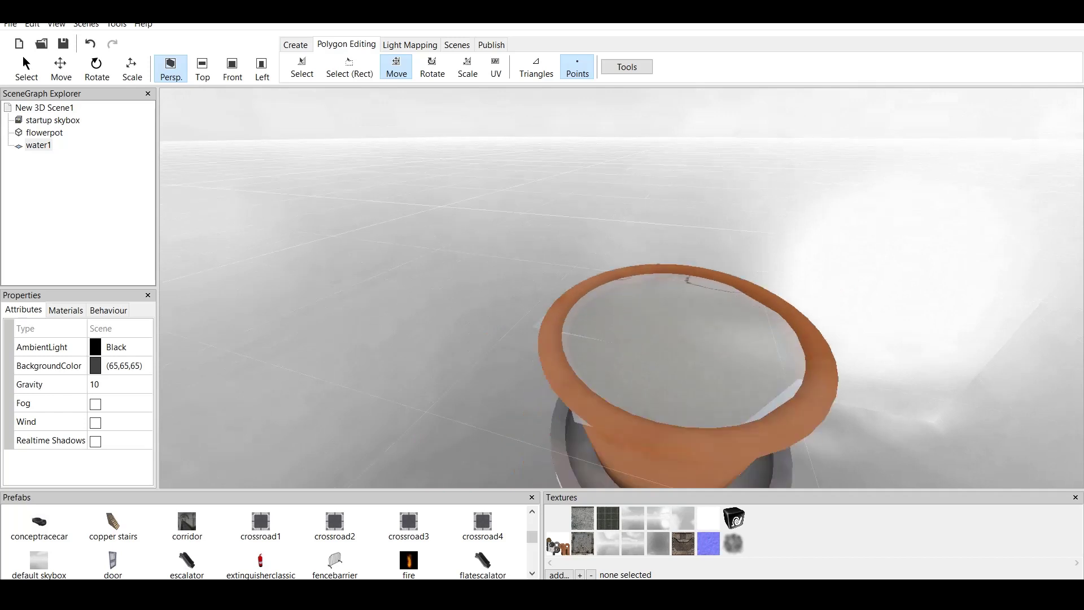
pyautogui.moveTo(697, 339); pyautogui.dragTo(740, 364)
pyautogui.moveTo(740, 365); pyautogui.dragTo(763, 381, button='middle')
pyautogui.click(759, 338)
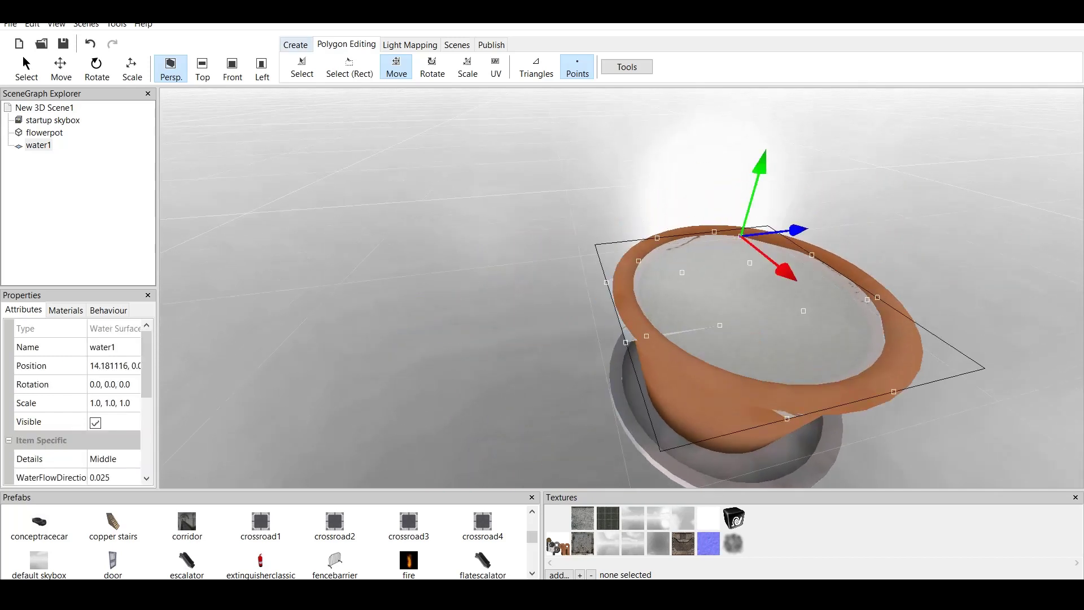
pyautogui.click(301, 67)
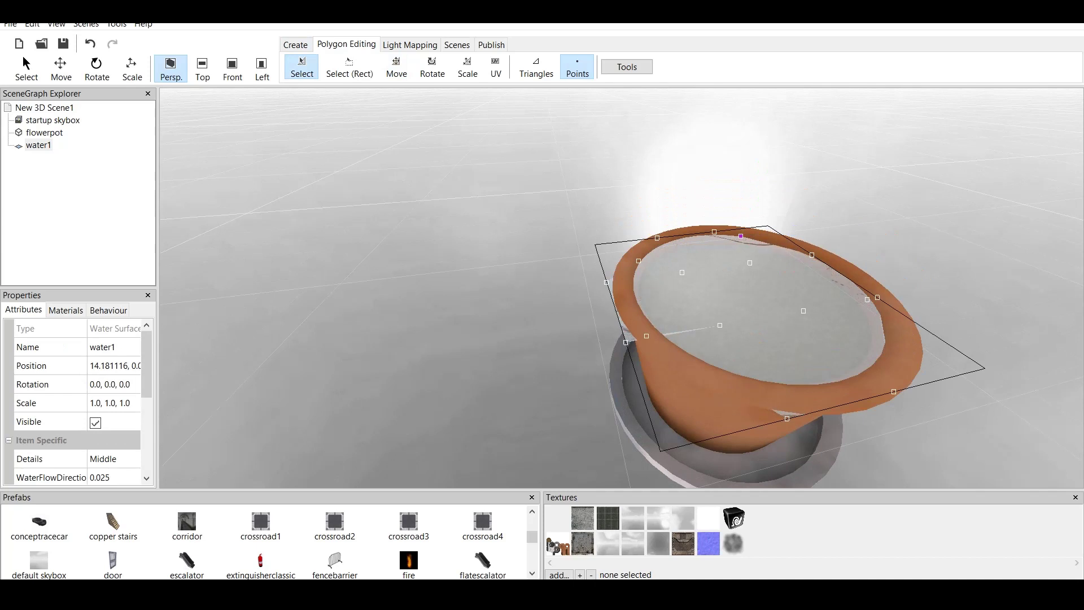
pyautogui.click(787, 418)
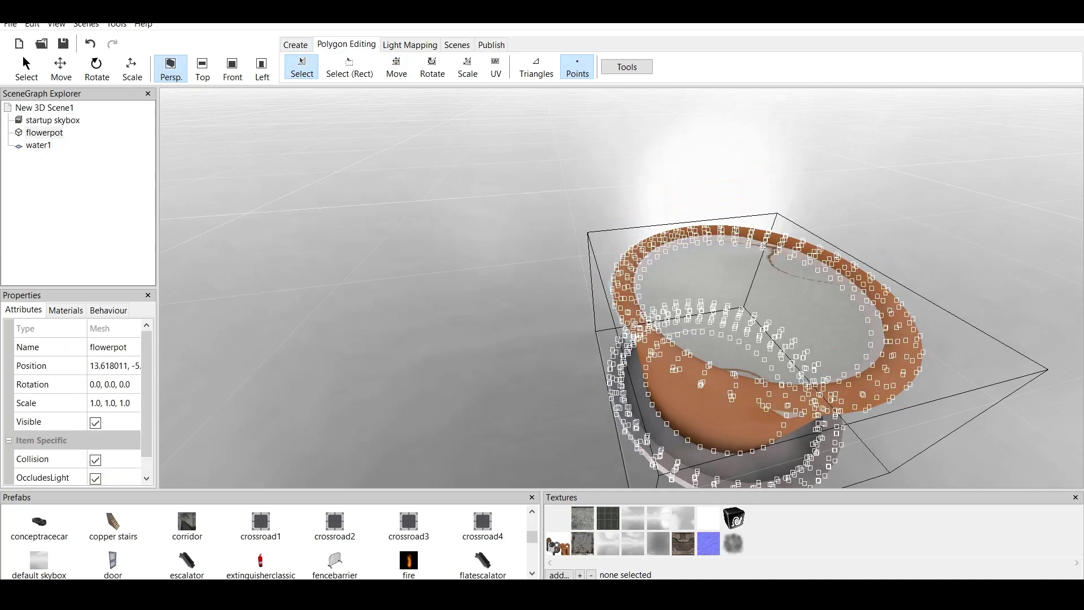
pyautogui.click(565, 361)
pyautogui.moveTo(564, 361); pyautogui.dragTo(599, 367, button='right')
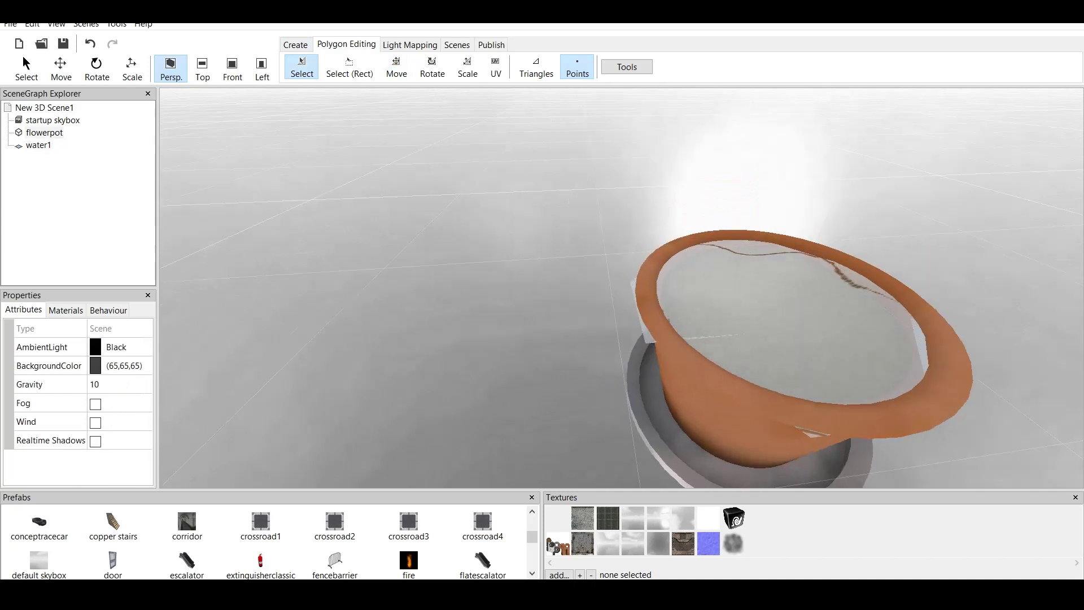
# Step: Select water1 and move its edge point sticking out beside the saucer inward along the blue axis into the pot's rim
pyautogui.click(39, 146)
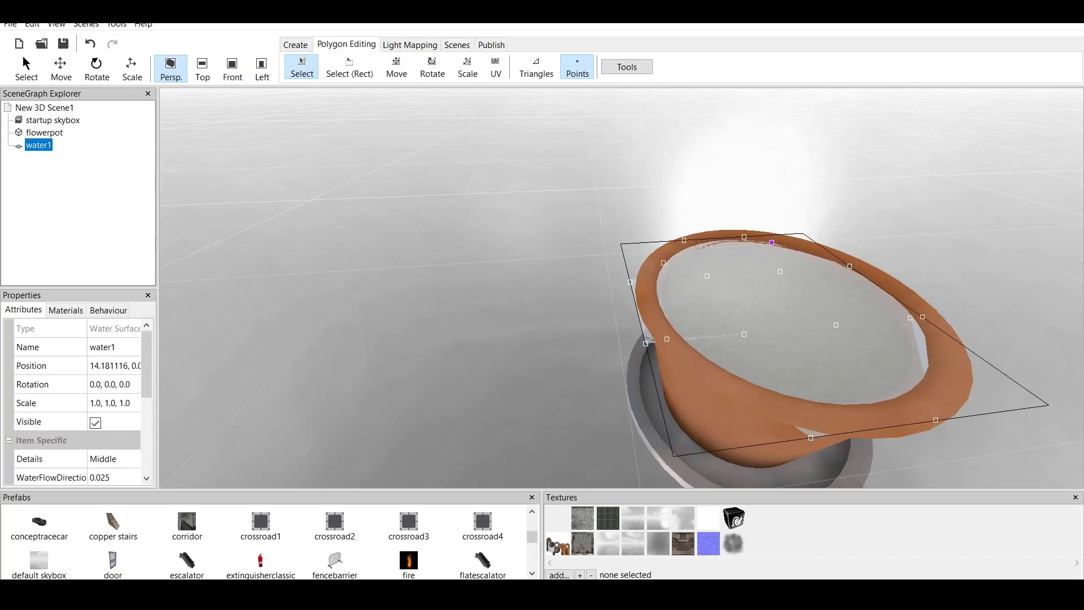
pyautogui.click(646, 344)
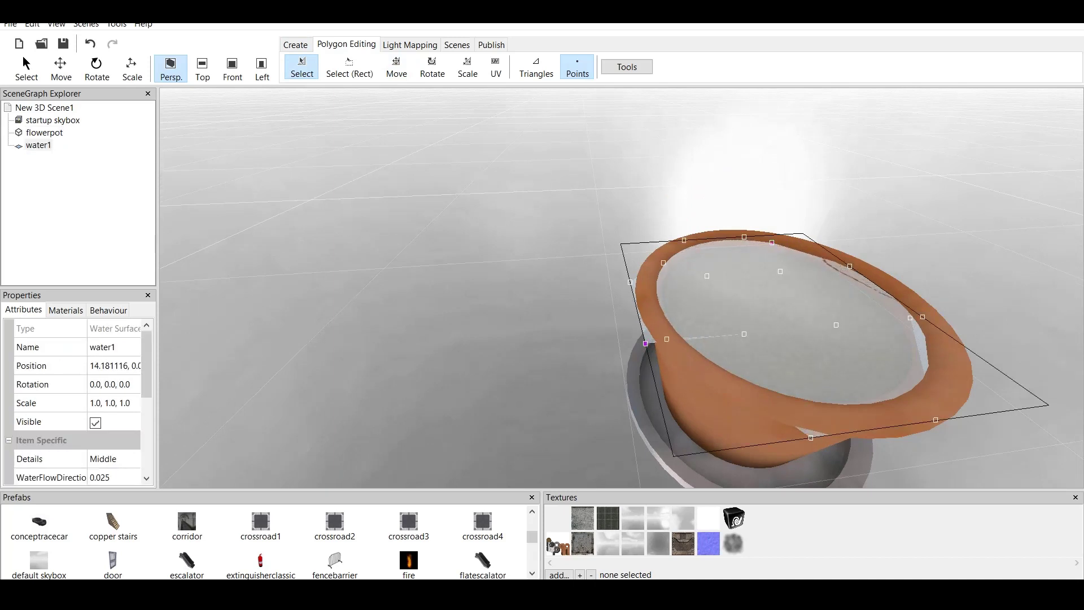
pyautogui.click(397, 67)
pyautogui.moveTo(704, 339); pyautogui.dragTo(727, 337)
# Step: Move the neighbouring edge point outside the rim's left side inward along the blue axis
pyautogui.click(302, 67)
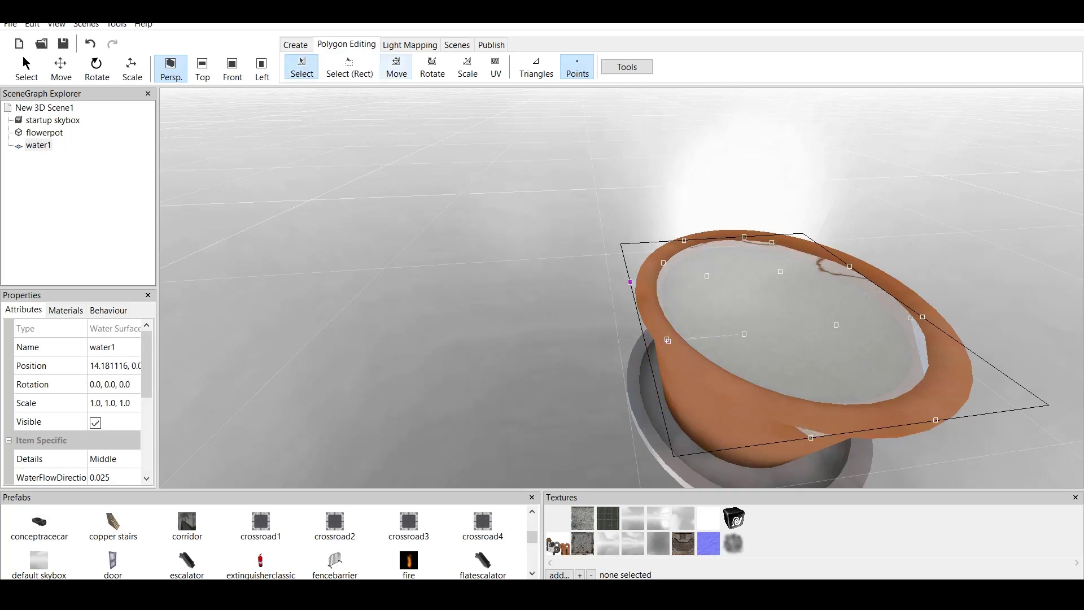
pyautogui.click(396, 67)
pyautogui.moveTo(688, 278); pyautogui.dragTo(724, 276)
# Step: Move the water edge point protruding below the rim's front inward along the red axis
pyautogui.click(302, 66)
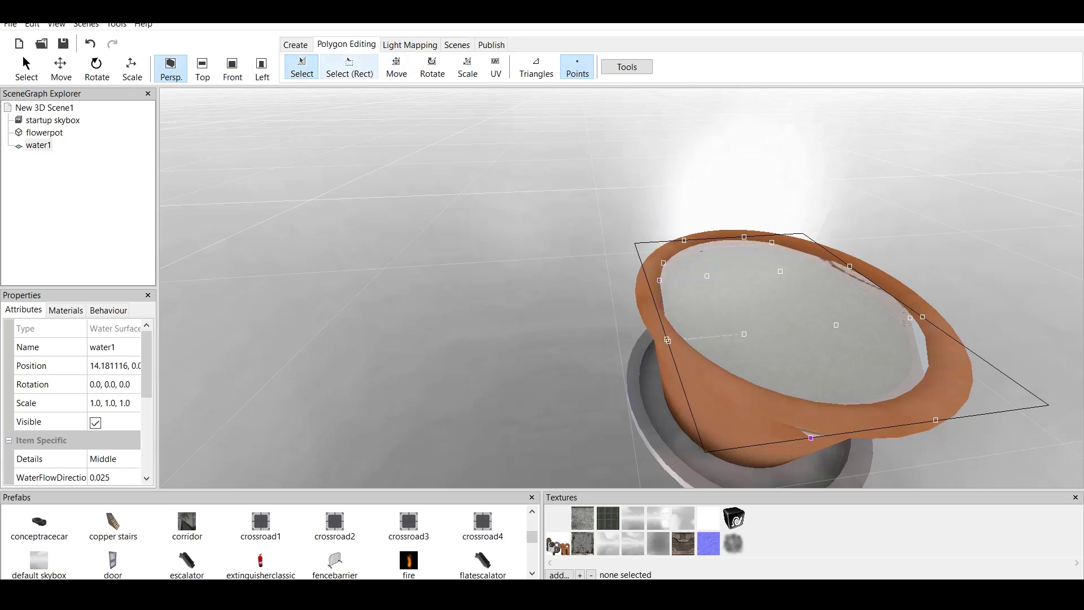
pyautogui.click(397, 67)
pyautogui.moveTo(824, 460); pyautogui.dragTo(812, 442)
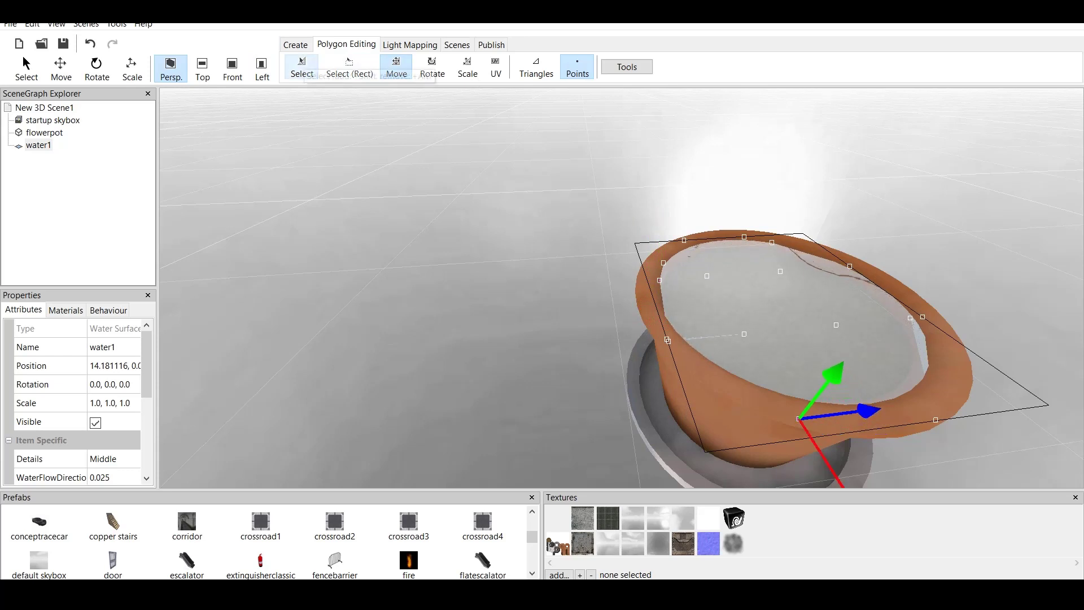
pyautogui.click(302, 66)
pyautogui.click(935, 420)
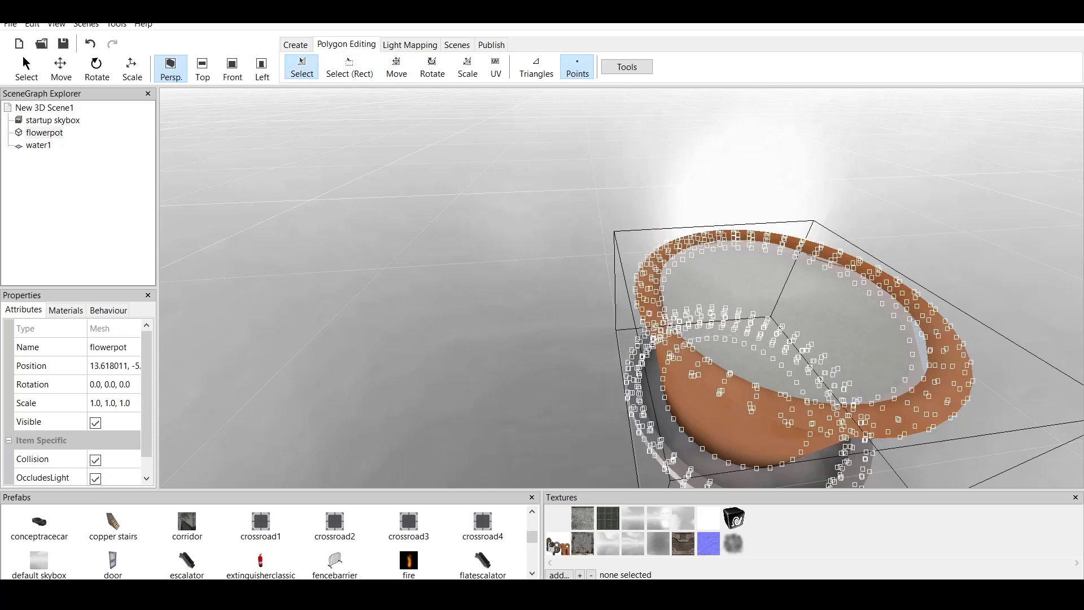
pyautogui.click(38, 145)
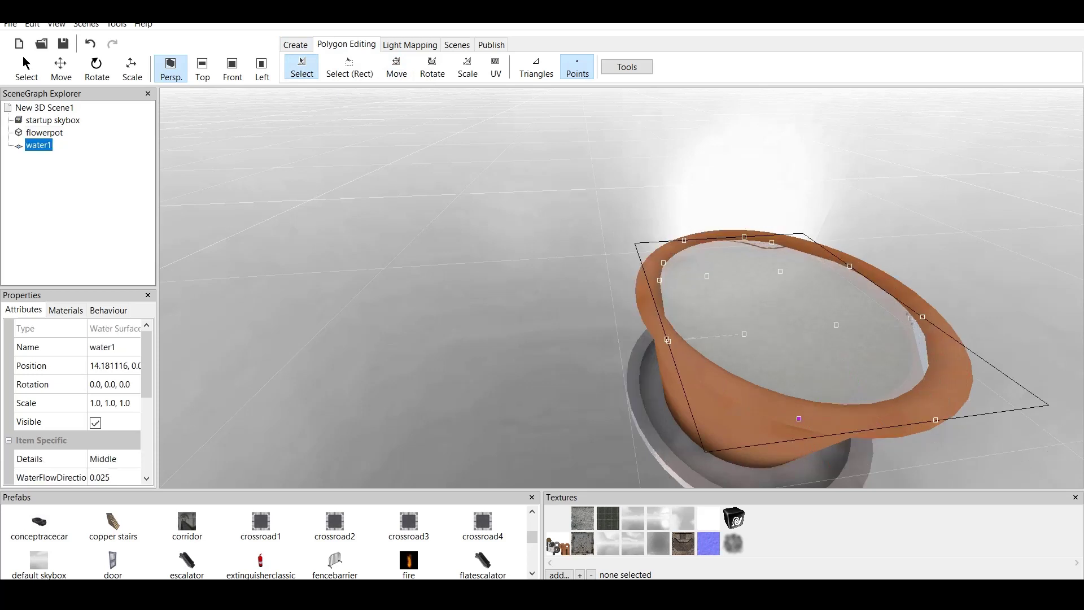
pyautogui.click(396, 66)
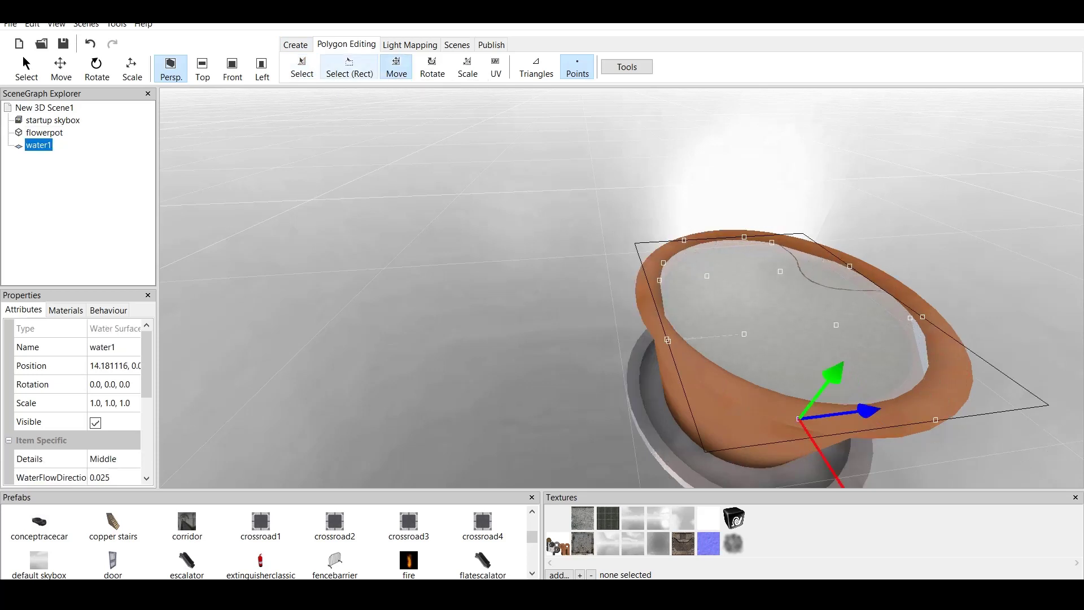
pyautogui.click(302, 67)
pyautogui.click(935, 420)
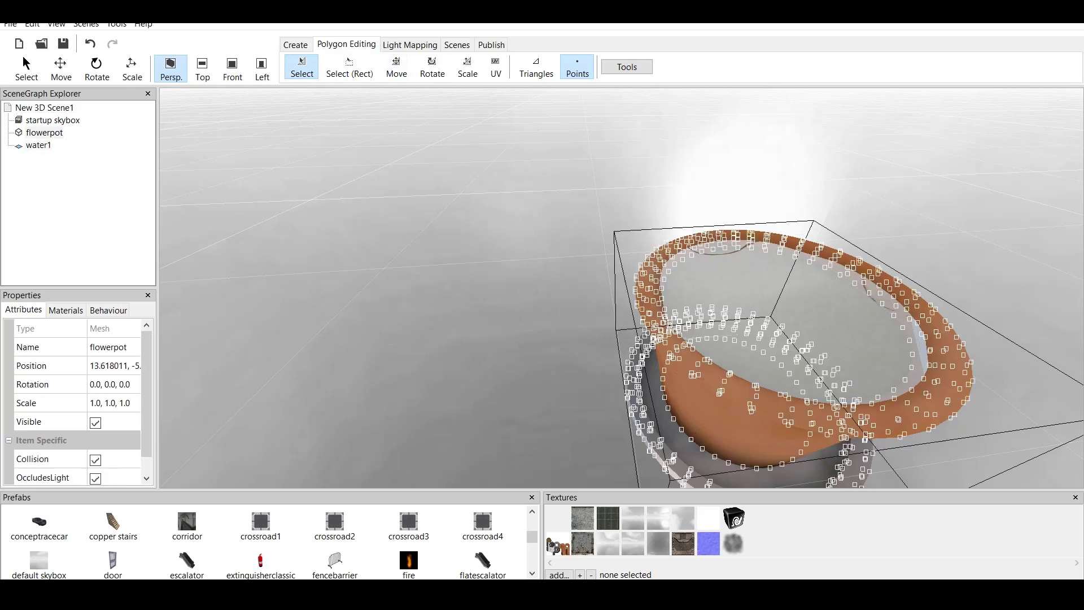
pyautogui.click(39, 145)
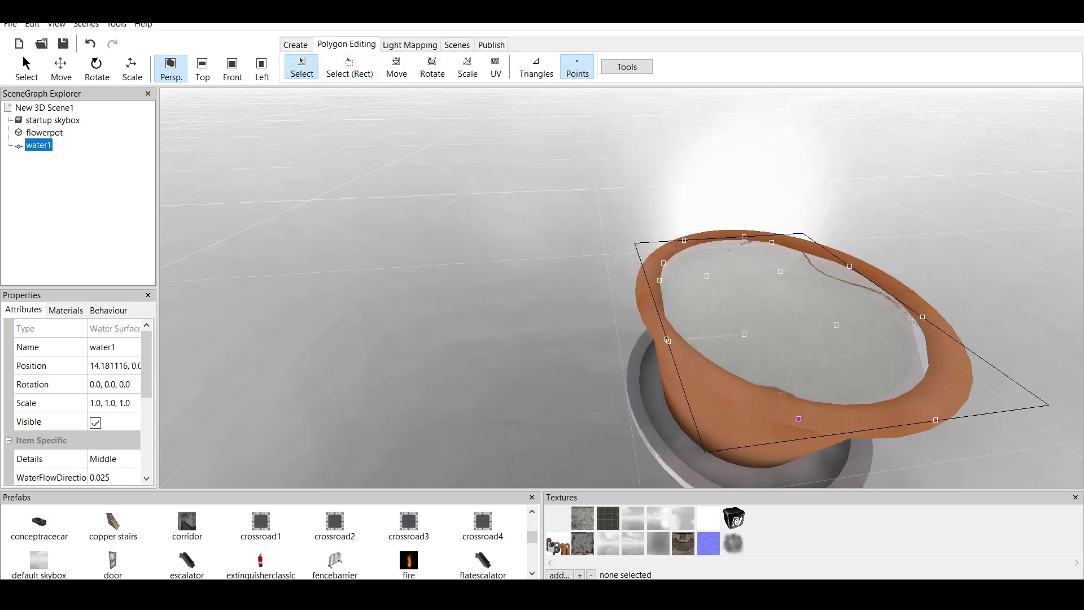
# Step: Clear the selection, pick the water surface's remaining front edge point and move it inward along the red axis
pyautogui.rightClick(905, 417)
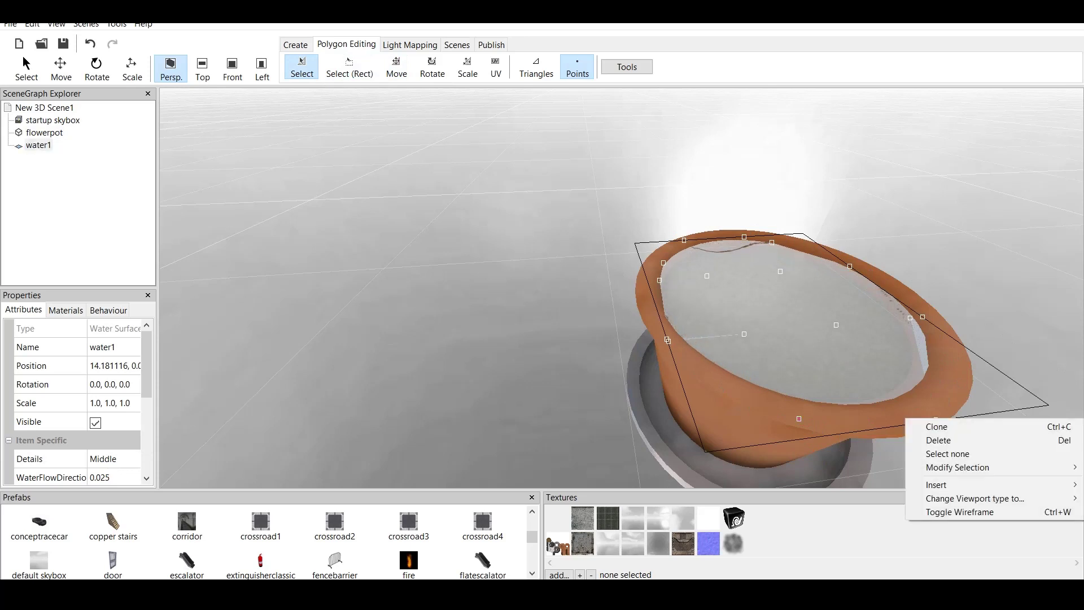
pyautogui.click(947, 454)
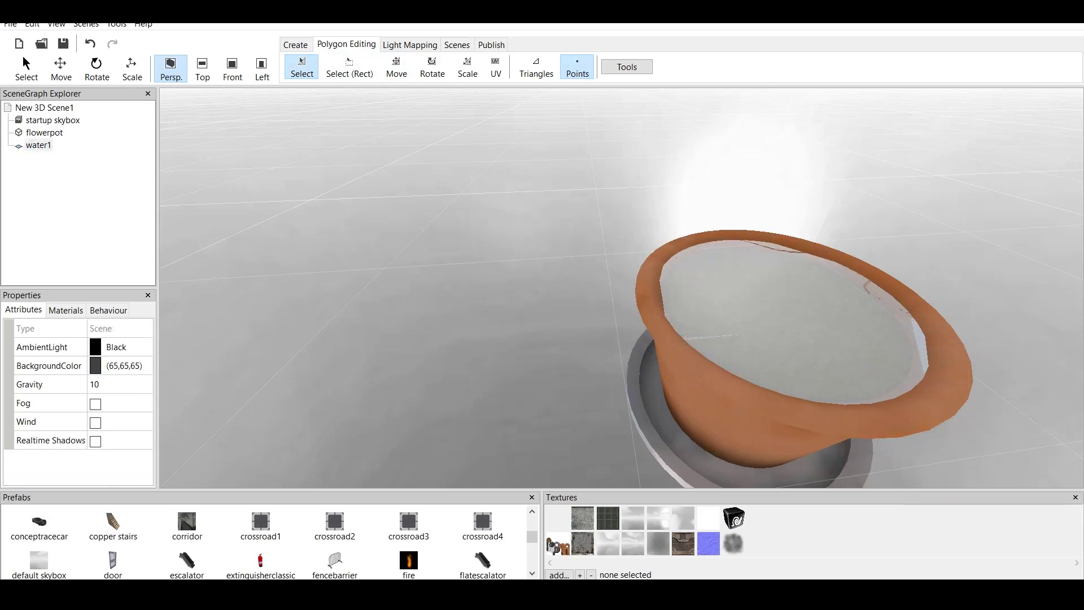
pyautogui.click(935, 419)
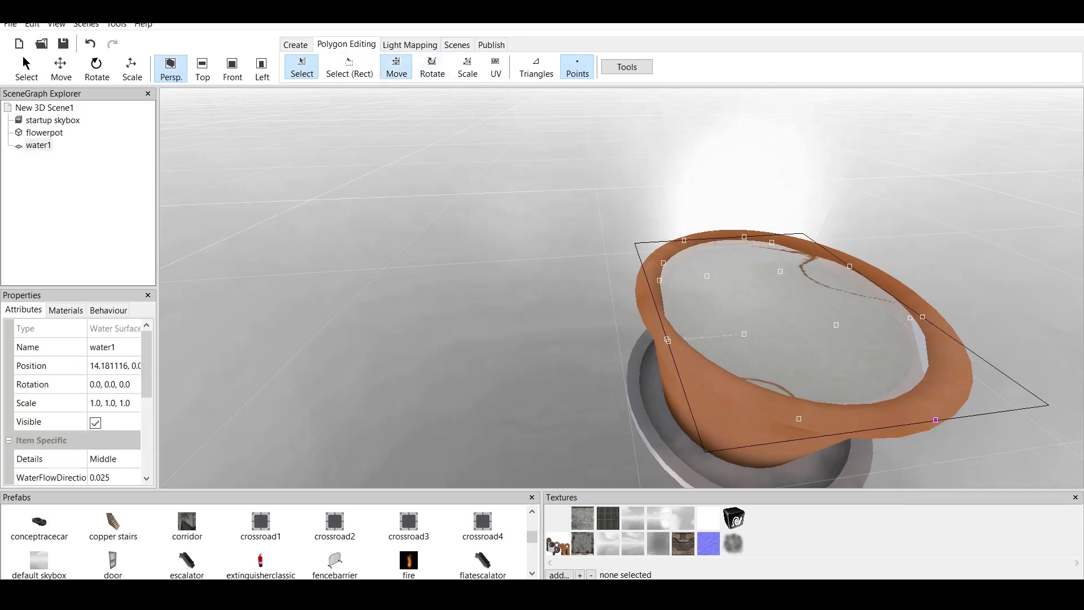
pyautogui.click(397, 66)
pyautogui.moveTo(970, 453); pyautogui.dragTo(949, 433)
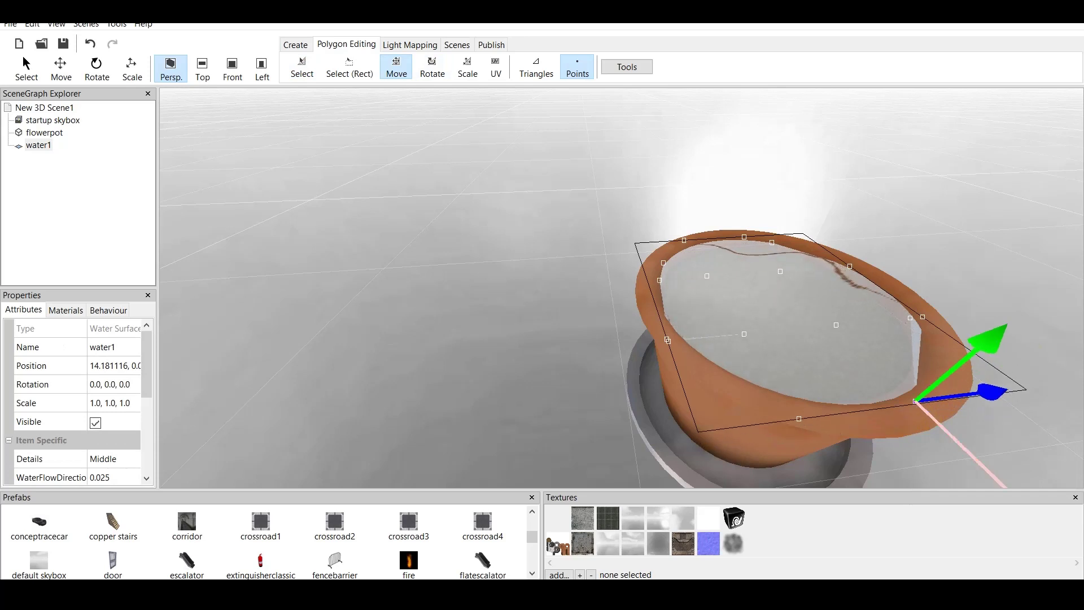
# Step: Deselect the water surface, check its fit inside the flowerpot from several angles, and choose water1 again
pyautogui.click(302, 67)
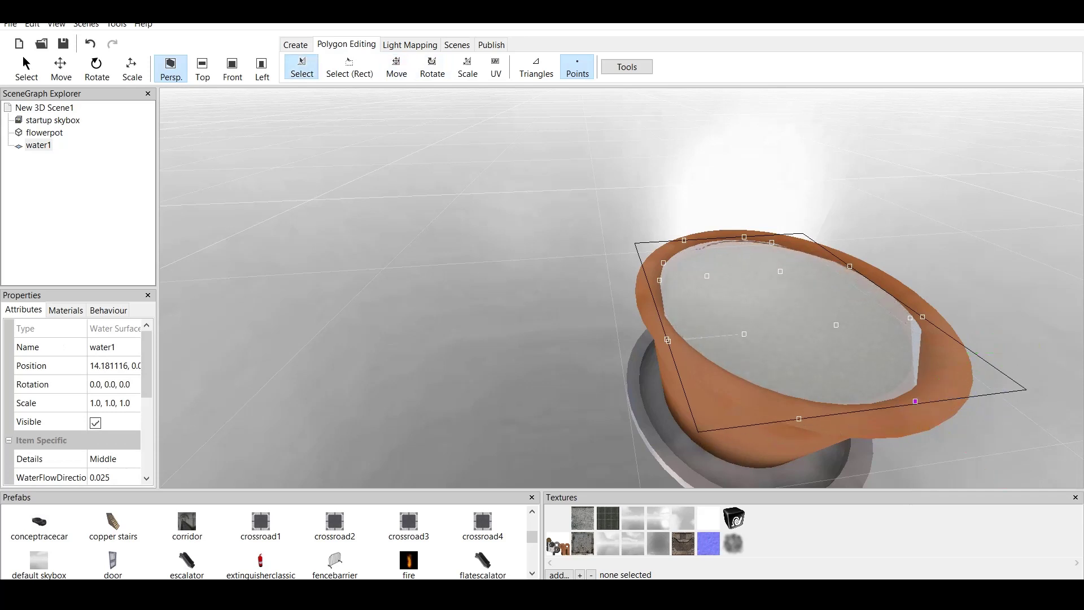
pyautogui.click(452, 237)
pyautogui.scroll(-3, 452, 237)
pyautogui.moveTo(565, 254); pyautogui.dragTo(677, 310)
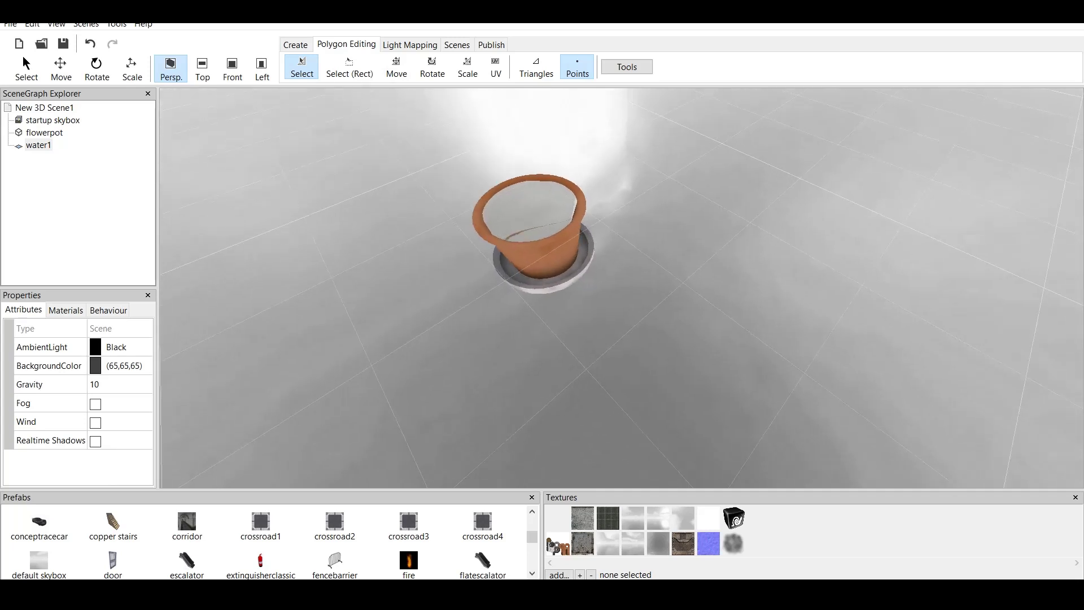
pyautogui.moveTo(543, 232); pyautogui.dragTo(587, 276, button='middle')
pyautogui.scroll(5, 587, 277)
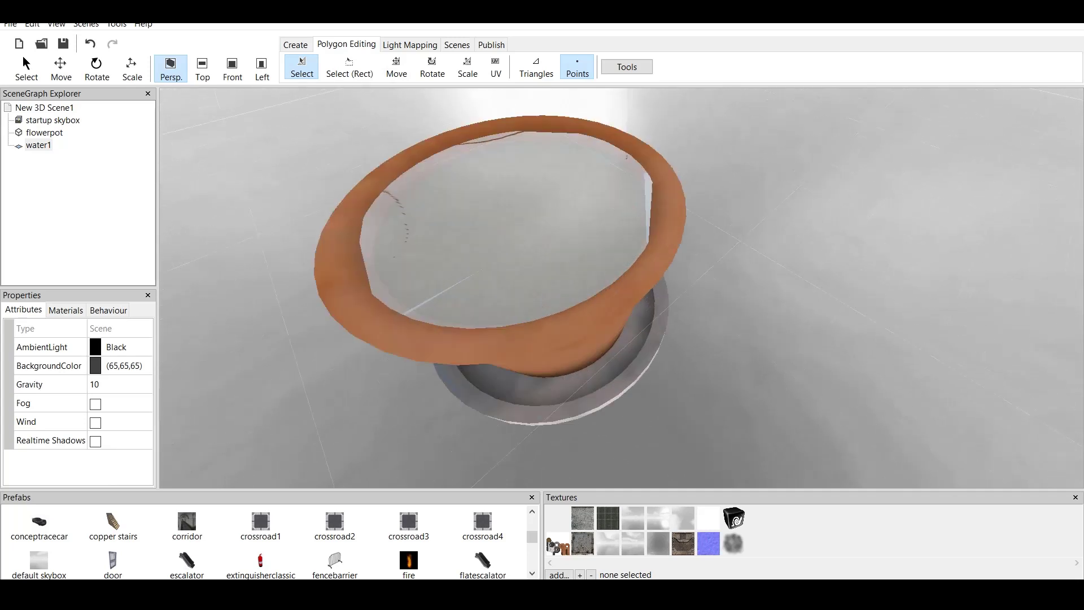
pyautogui.moveTo(588, 276); pyautogui.dragTo(649, 322)
pyautogui.moveTo(564, 288); pyautogui.dragTo(668, 275, button='middle')
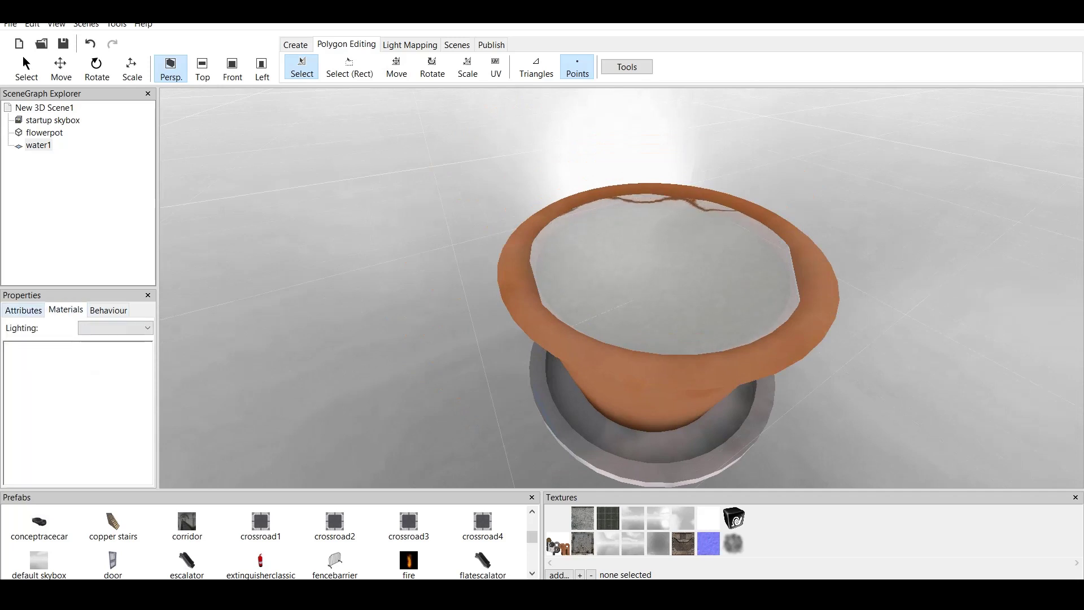
pyautogui.click(39, 145)
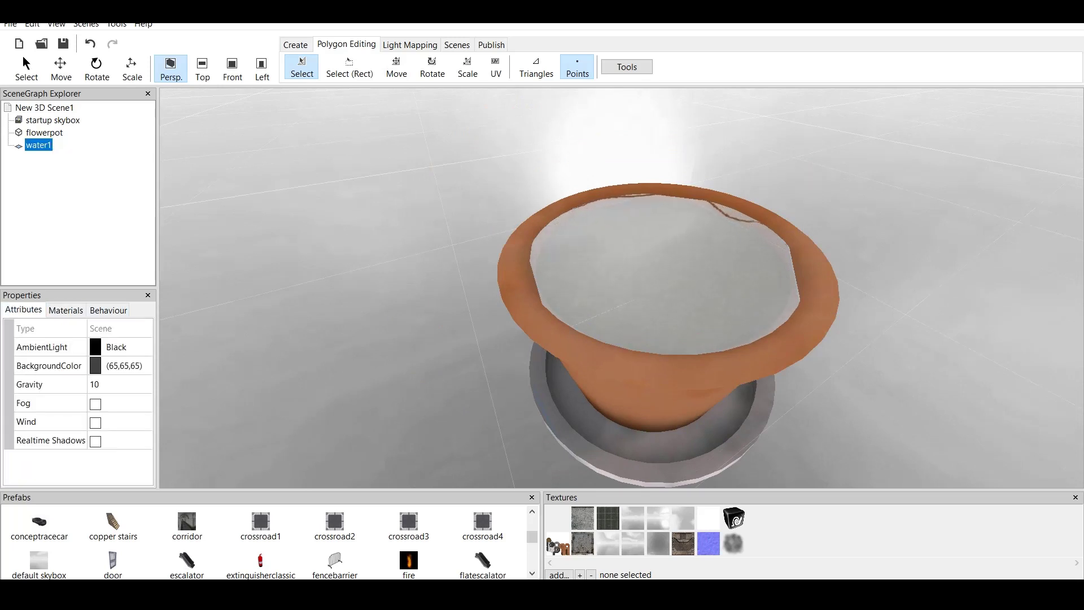
# Step: Select the water1 surface and set its Details attribute to High
pyautogui.click(65, 310)
pyautogui.click(23, 310)
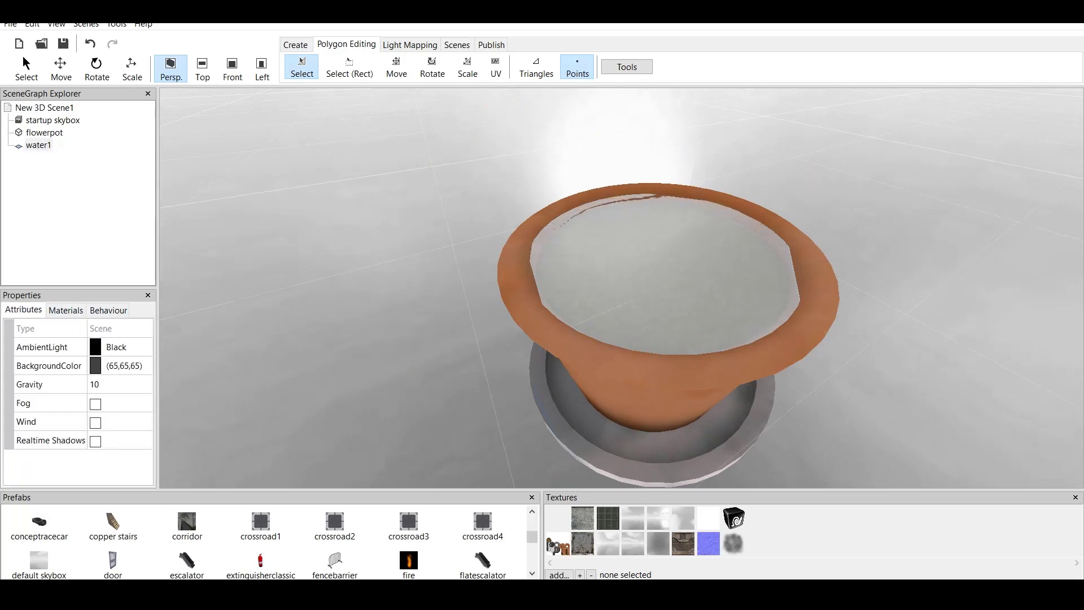
pyautogui.click(44, 132)
pyautogui.click(39, 145)
pyautogui.scroll(-2, 79, 390)
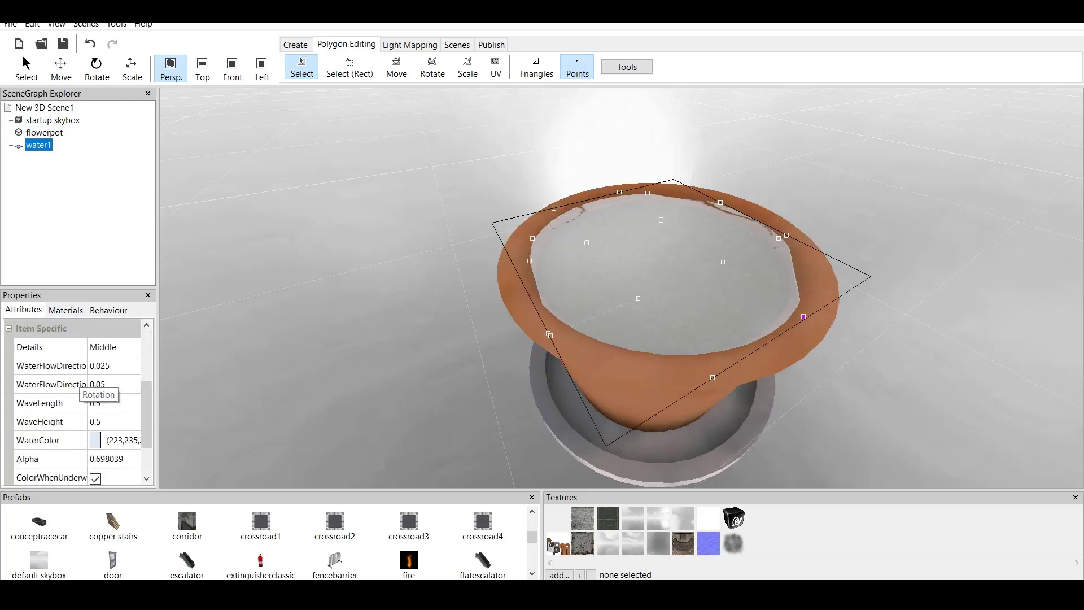
pyautogui.click(131, 347)
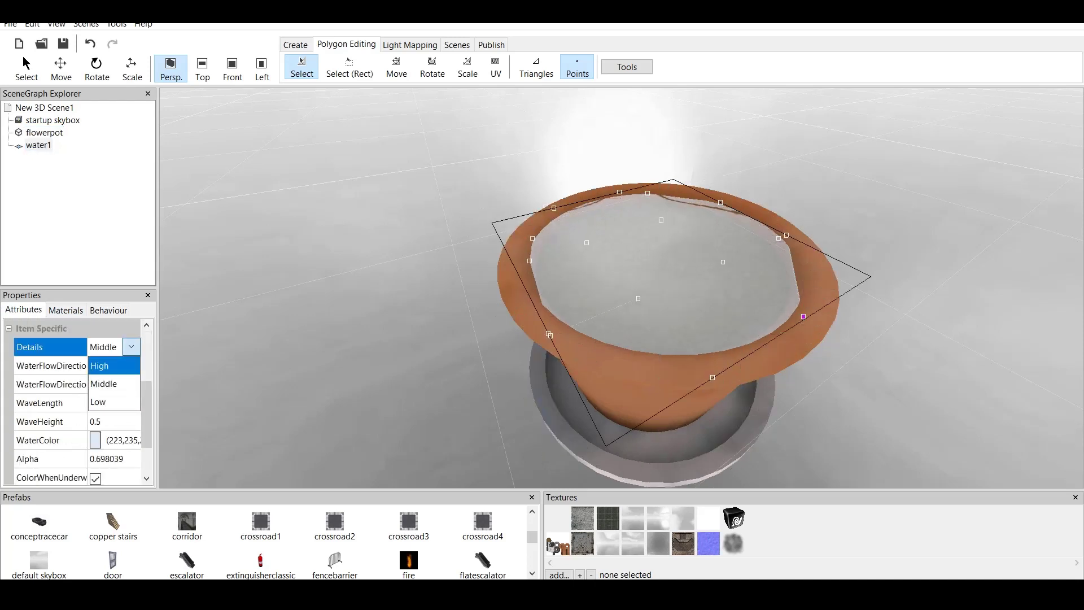
pyautogui.click(114, 366)
pyautogui.scroll(1, 622, 288)
pyautogui.scroll(-1, 622, 288)
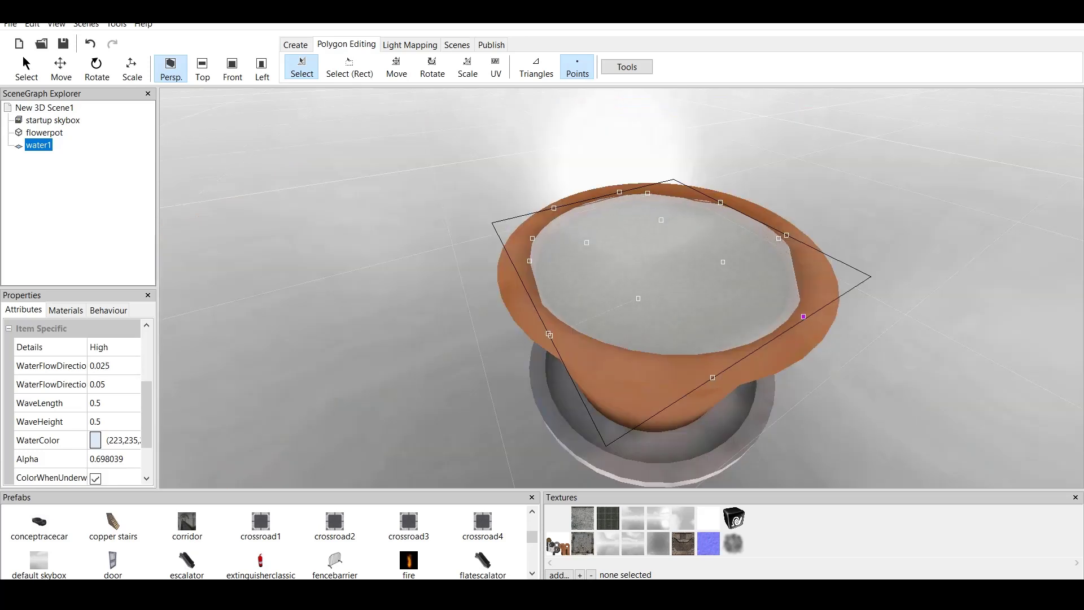
# Step: Deselect the water surface and examine how it sits in the flowerpot from farther away and from a lower side angle
pyautogui.scroll(-1, 621, 288)
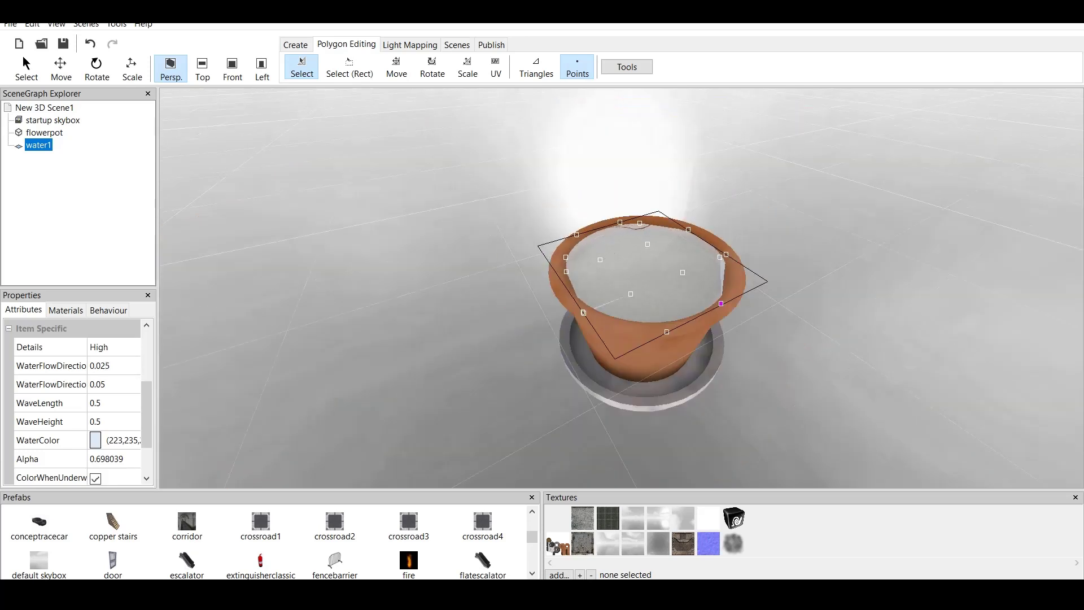
pyautogui.scroll(1, 622, 288)
pyautogui.press('Escape')
pyautogui.scroll(-1, 621, 288)
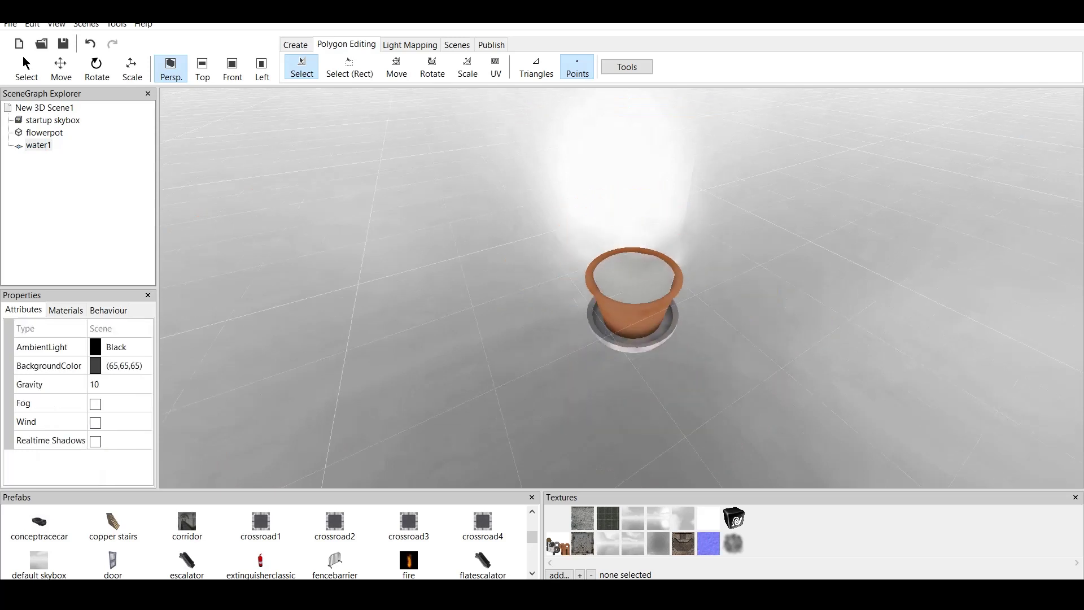
pyautogui.moveTo(622, 288); pyautogui.dragTo(641, 339)
pyautogui.moveTo(641, 339); pyautogui.dragTo(593, 288, button='middle')
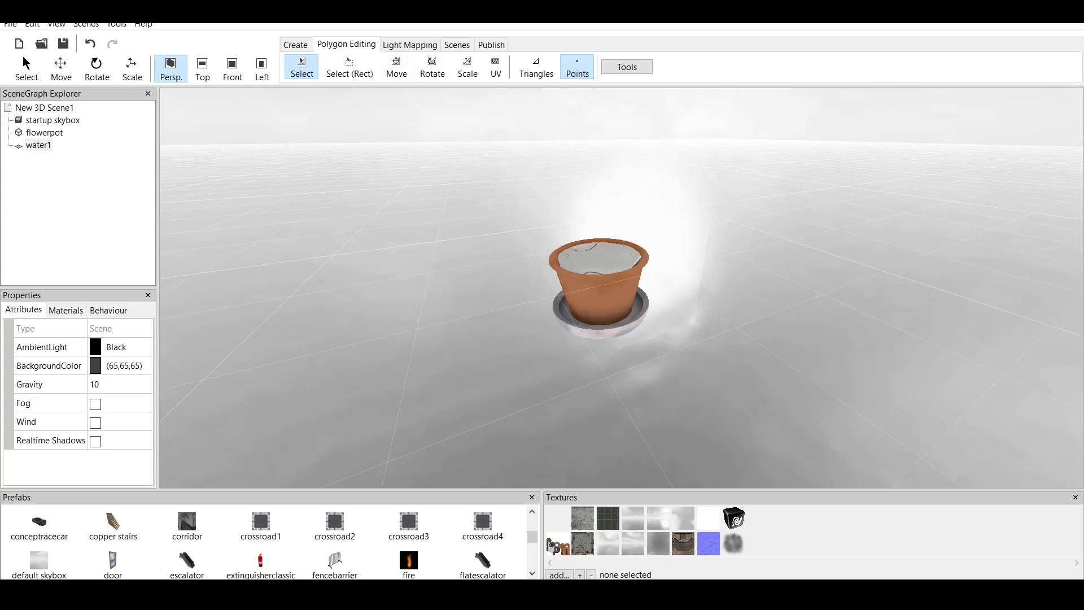
pyautogui.scroll(2, 582, 293)
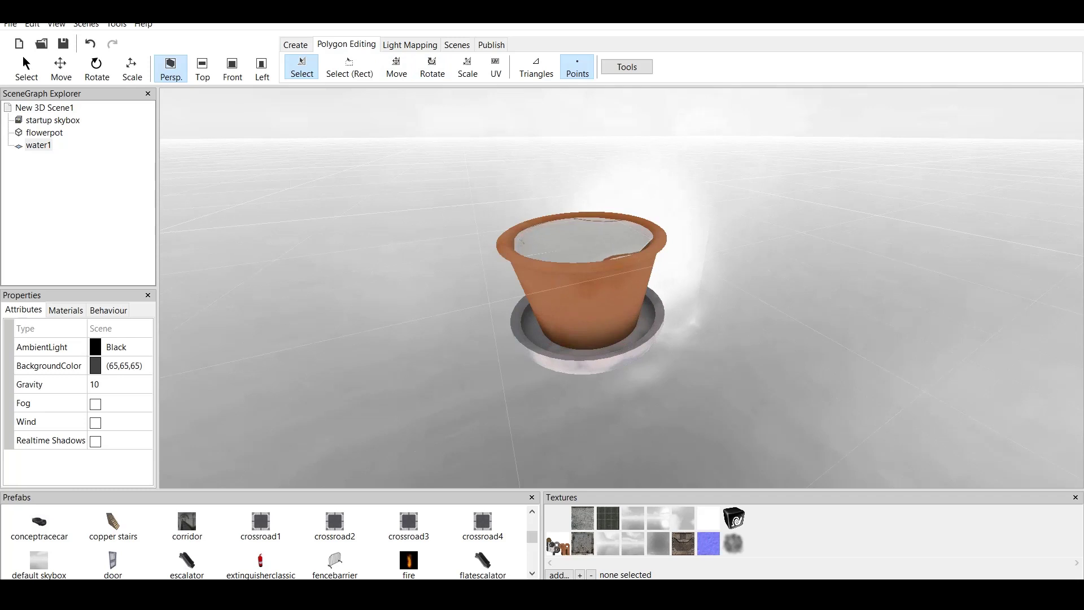